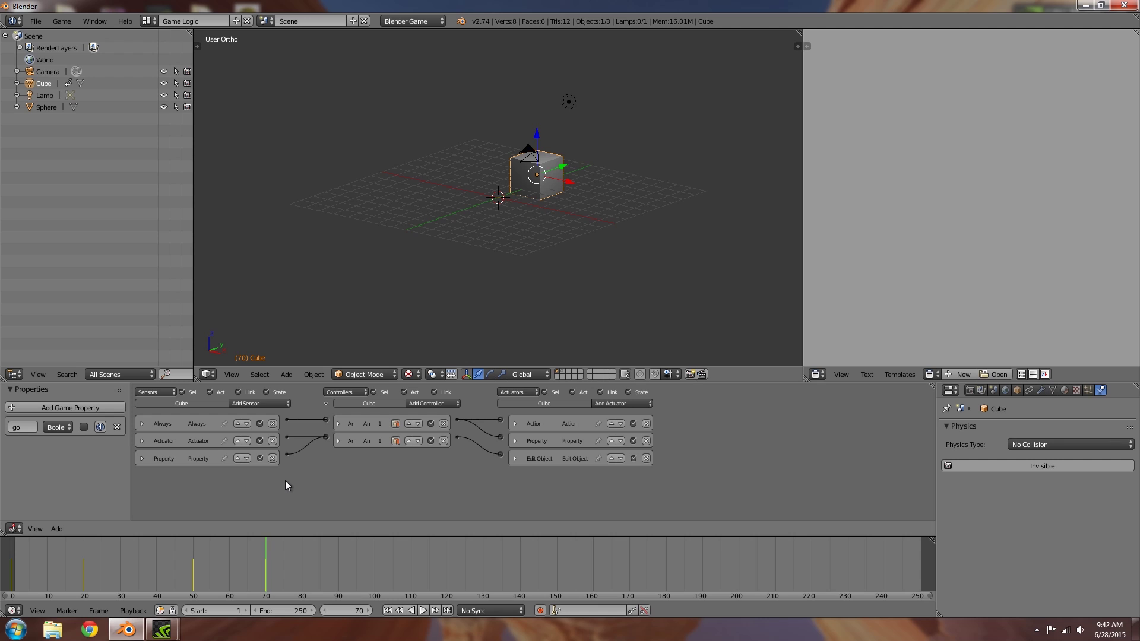
Add an Actuator sensor to the cube, rename it 'dd', then delete it
{"action": "left_click", "coordinate": [262, 403]}
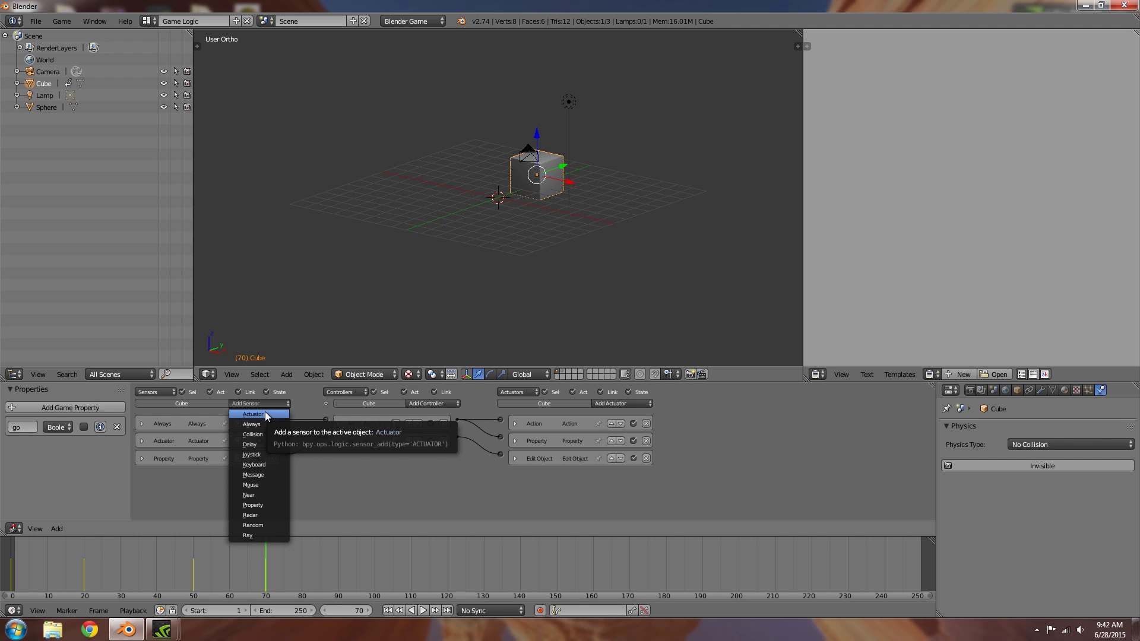
{"action": "left_click", "coordinate": [258, 415]}
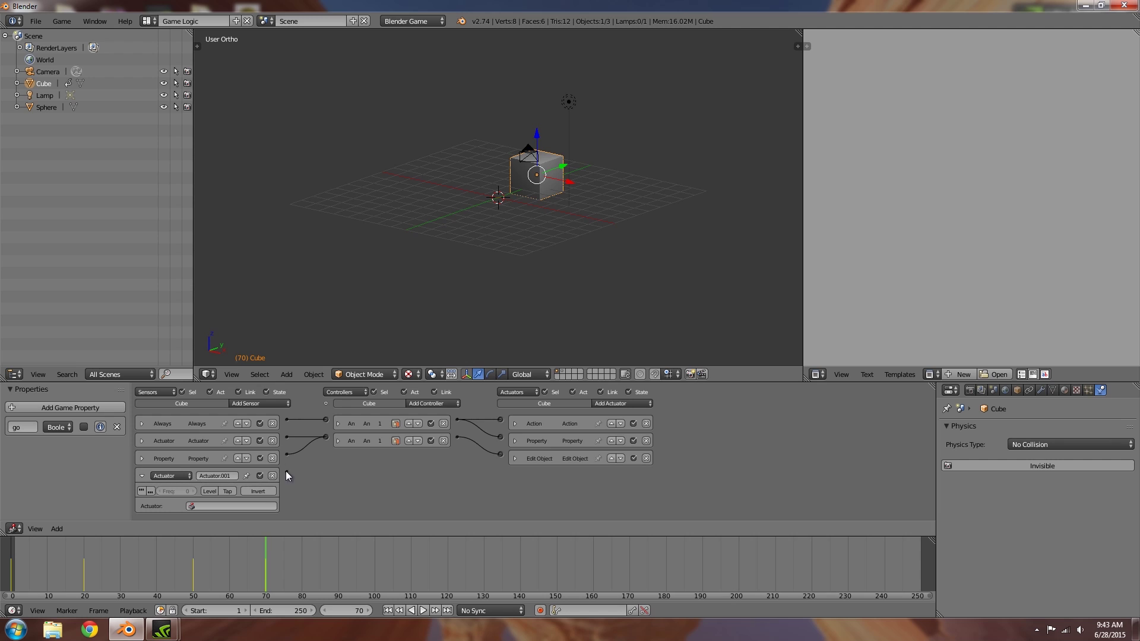
{"action": "middle_click_drag", "start_coordinate": [336, 503], "coordinate": [336, 474]}
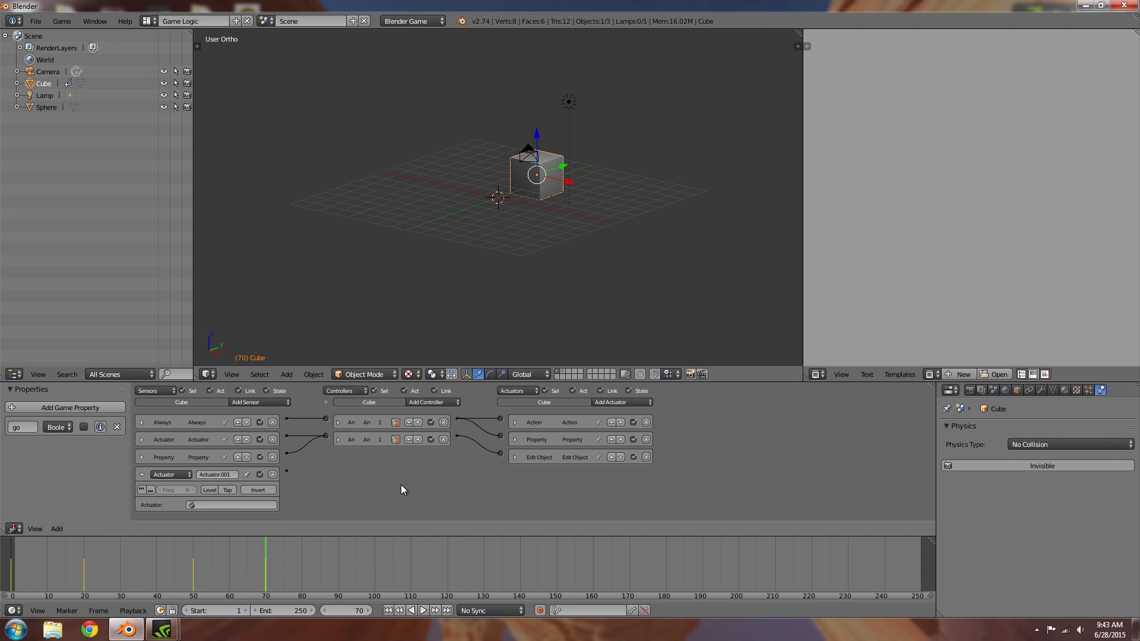
{"action": "left_click", "coordinate": [225, 473]}
{"action": "type", "text": "dd"}
{"action": "key", "text": "Return"}
{"action": "left_click", "coordinate": [272, 474]}
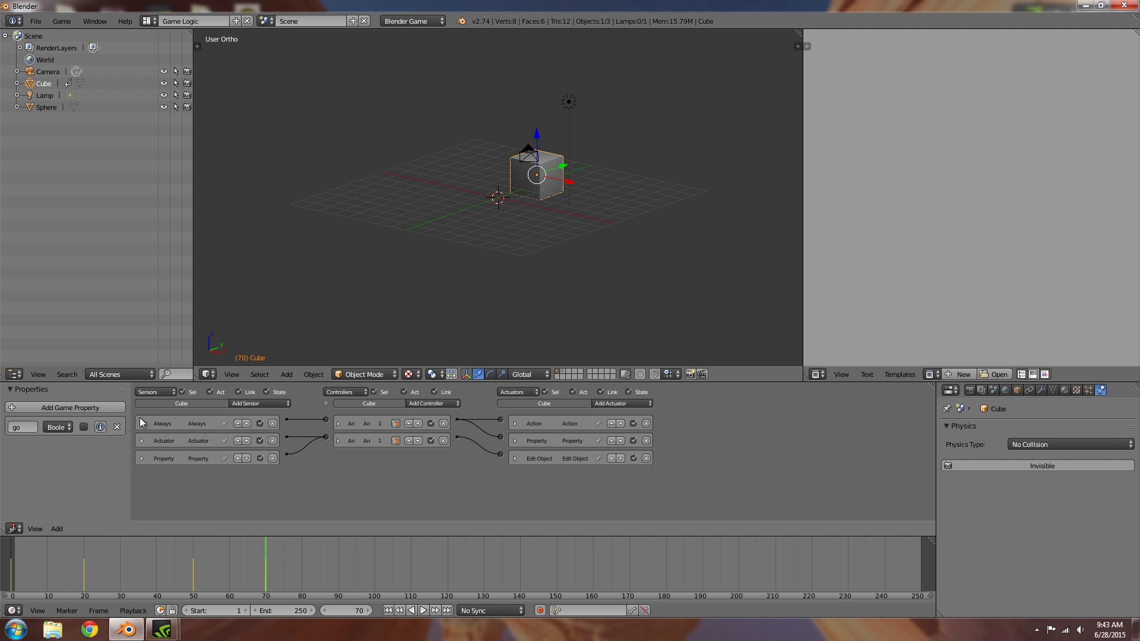
Review the existing Action, Property and Edit Object actuators and the Actuator and Property sensors
{"action": "left_click", "coordinate": [514, 424]}
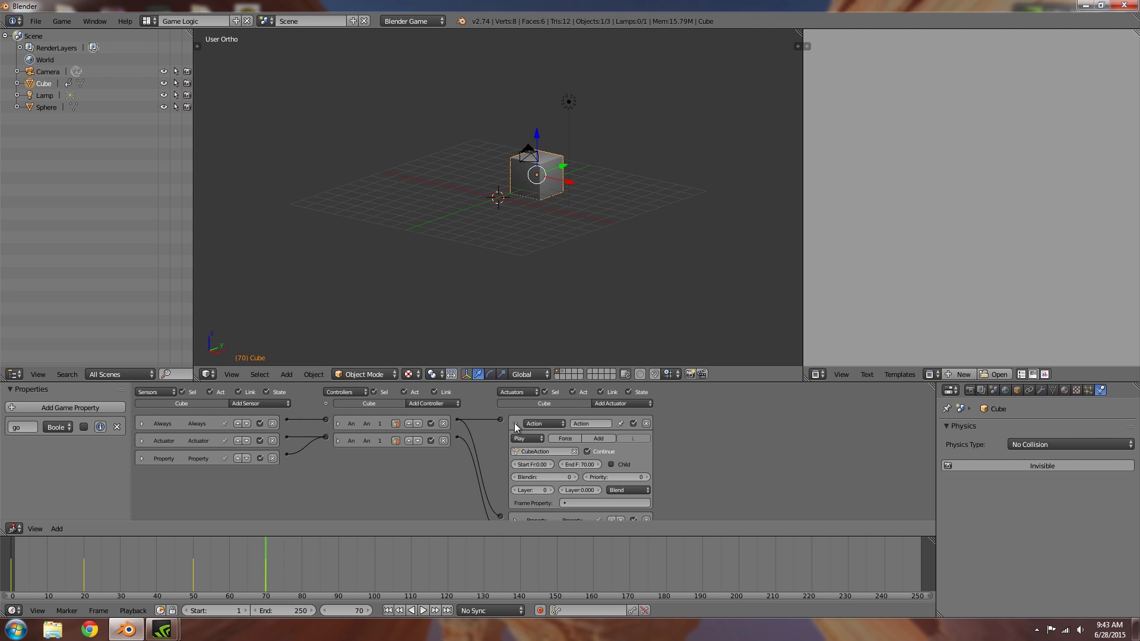
{"action": "left_click", "coordinate": [513, 423]}
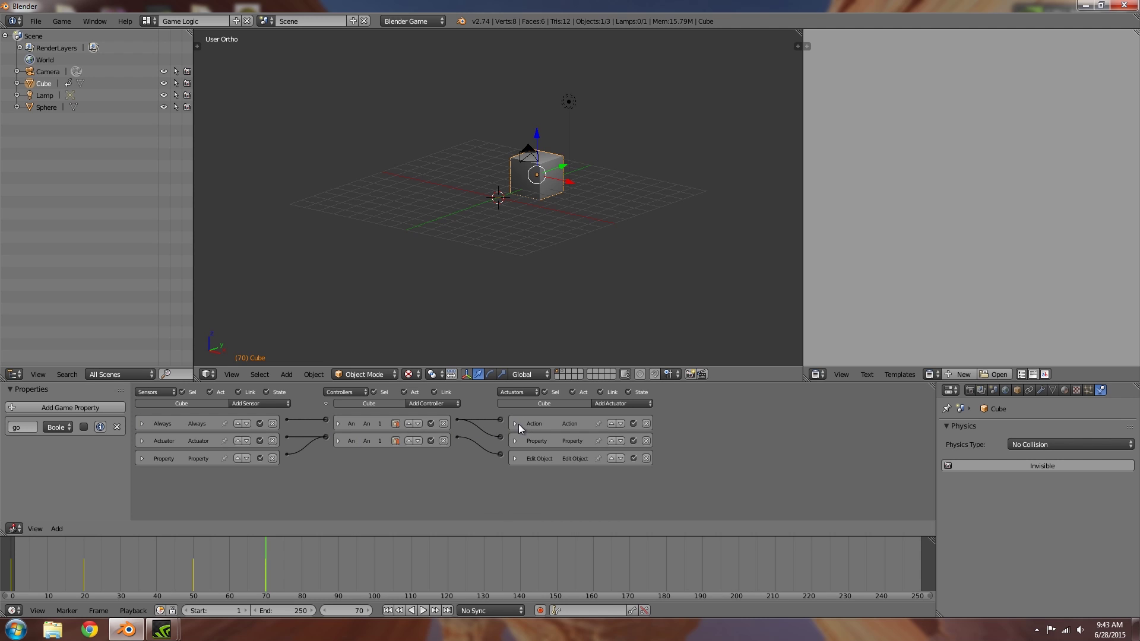
{"action": "left_click", "coordinate": [518, 424]}
{"action": "left_click", "coordinate": [517, 424]}
{"action": "left_click", "coordinate": [515, 440]}
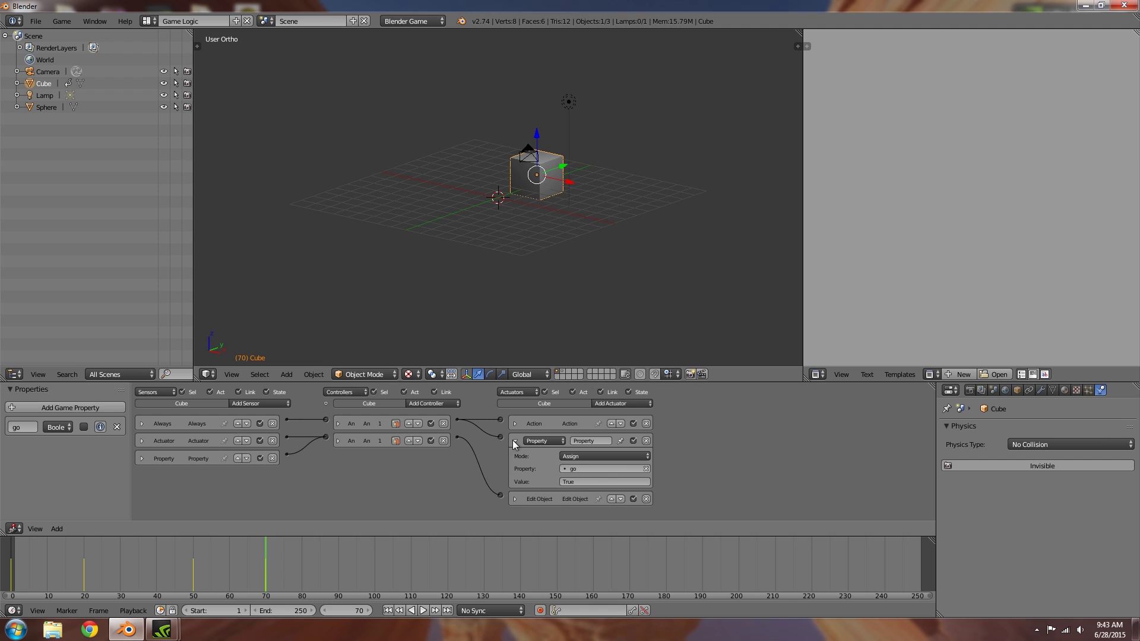
{"action": "left_click", "coordinate": [514, 441]}
{"action": "left_click", "coordinate": [142, 442]}
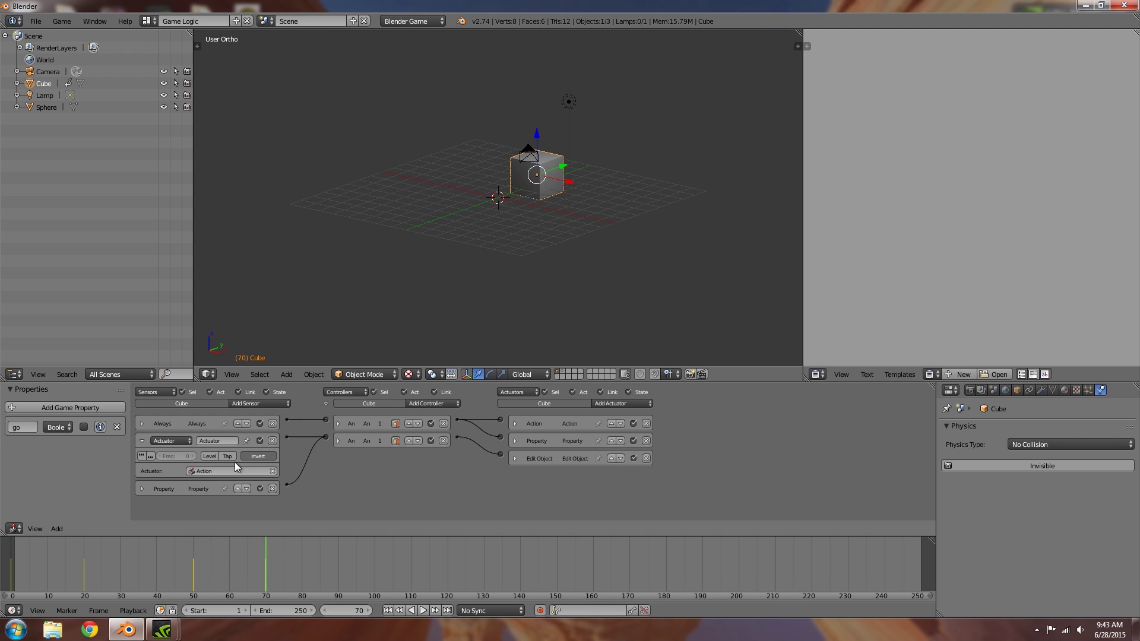
{"action": "left_click", "coordinate": [147, 439]}
{"action": "left_click", "coordinate": [144, 458]}
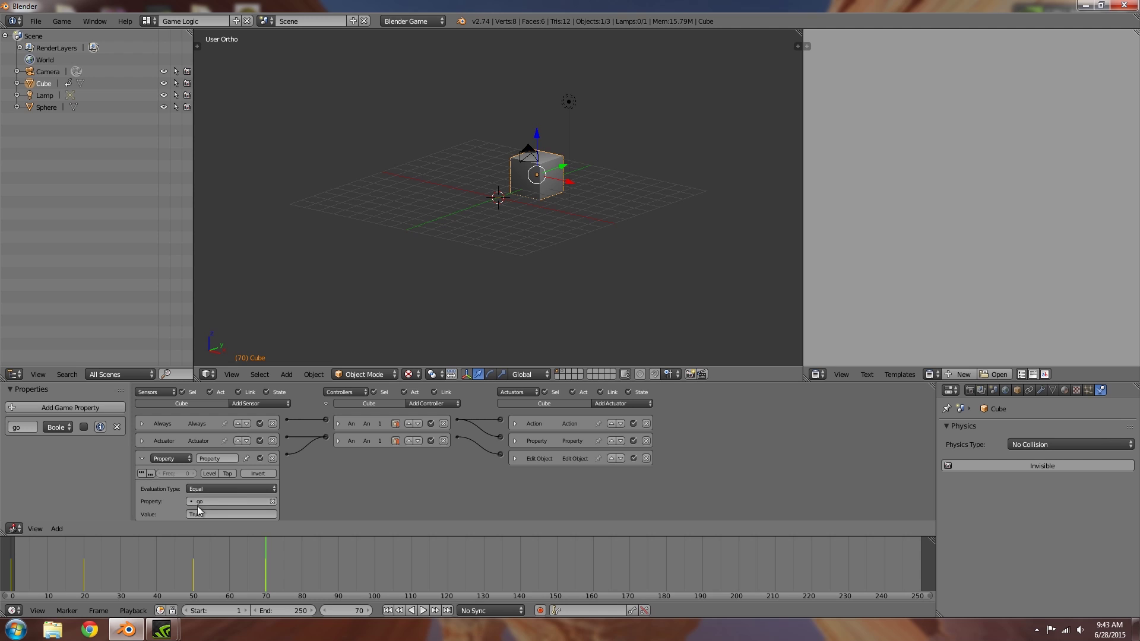
{"action": "left_click", "coordinate": [142, 458]}
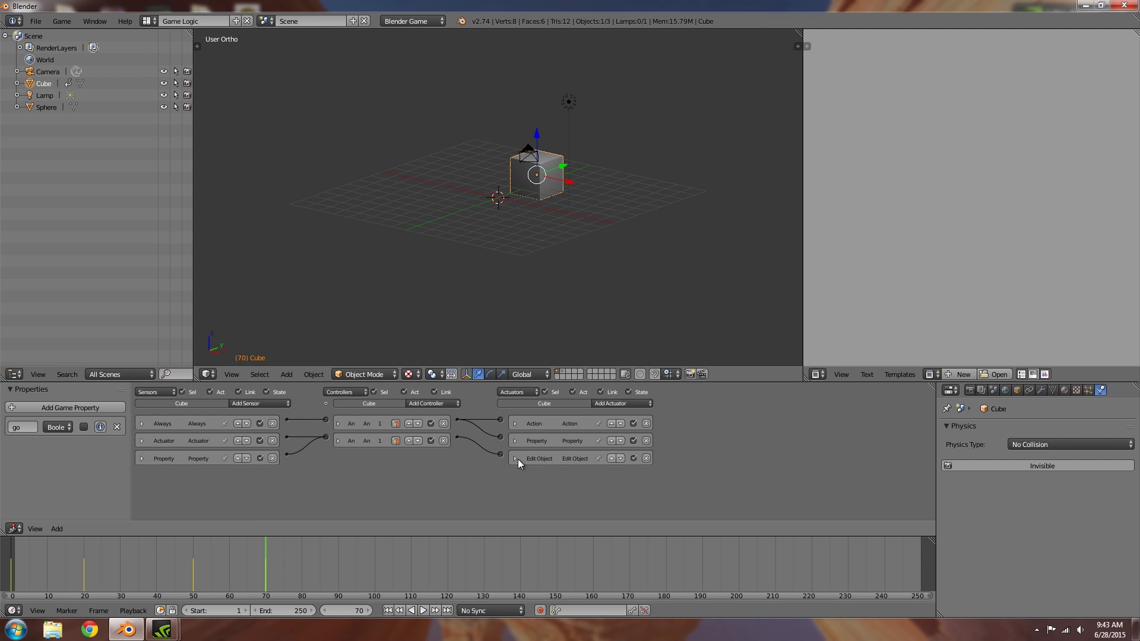
{"action": "left_click", "coordinate": [514, 458]}
{"action": "left_click", "coordinate": [513, 458]}
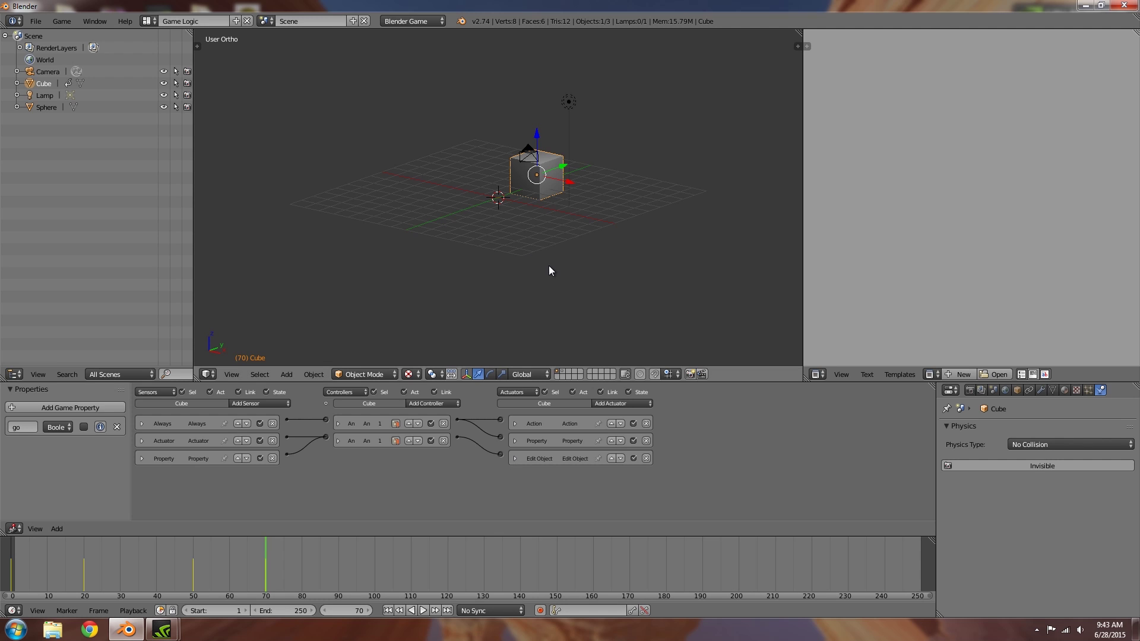
Test-run the game, stop it, and recheck the Edit Object actuator's settings
{"action": "key", "text": "p"}
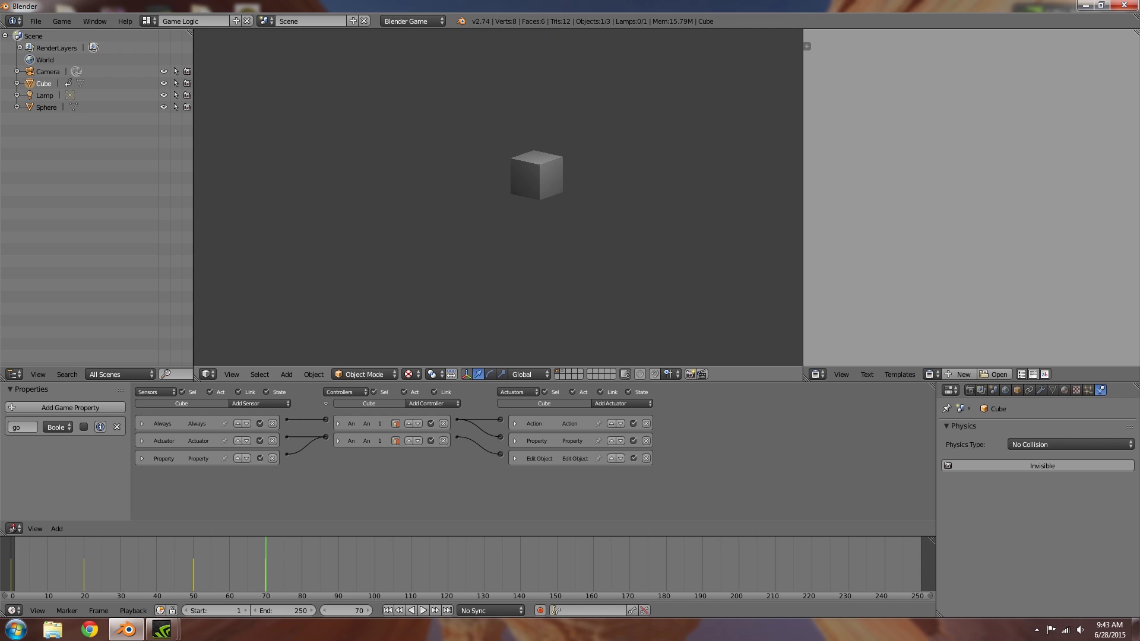
{"action": "key", "text": "Escape"}
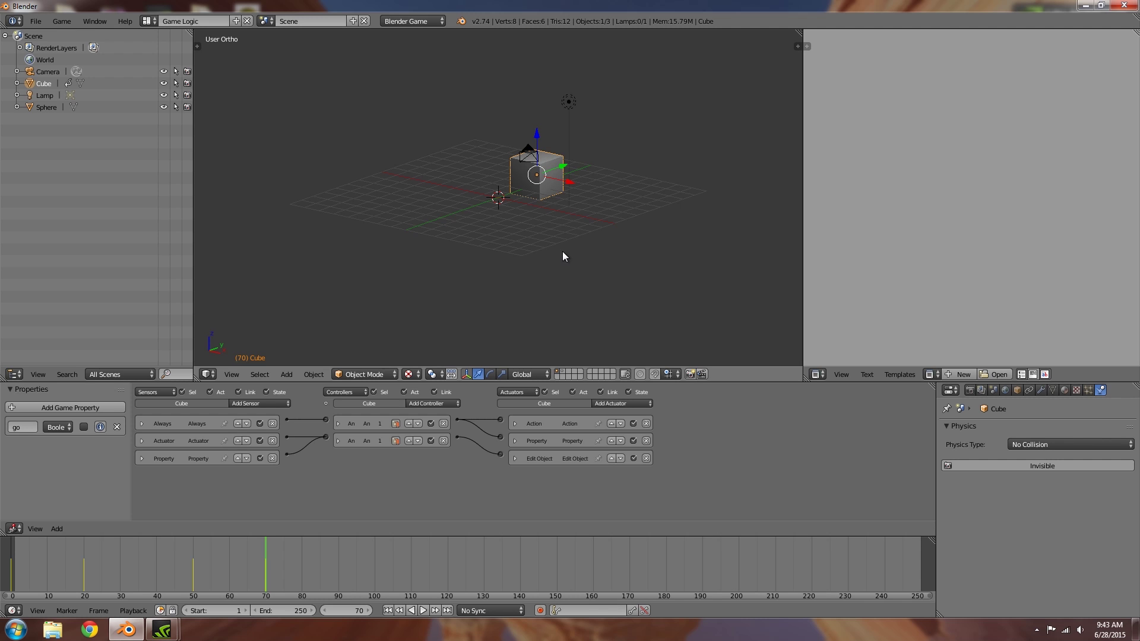
{"action": "left_click", "coordinate": [514, 459]}
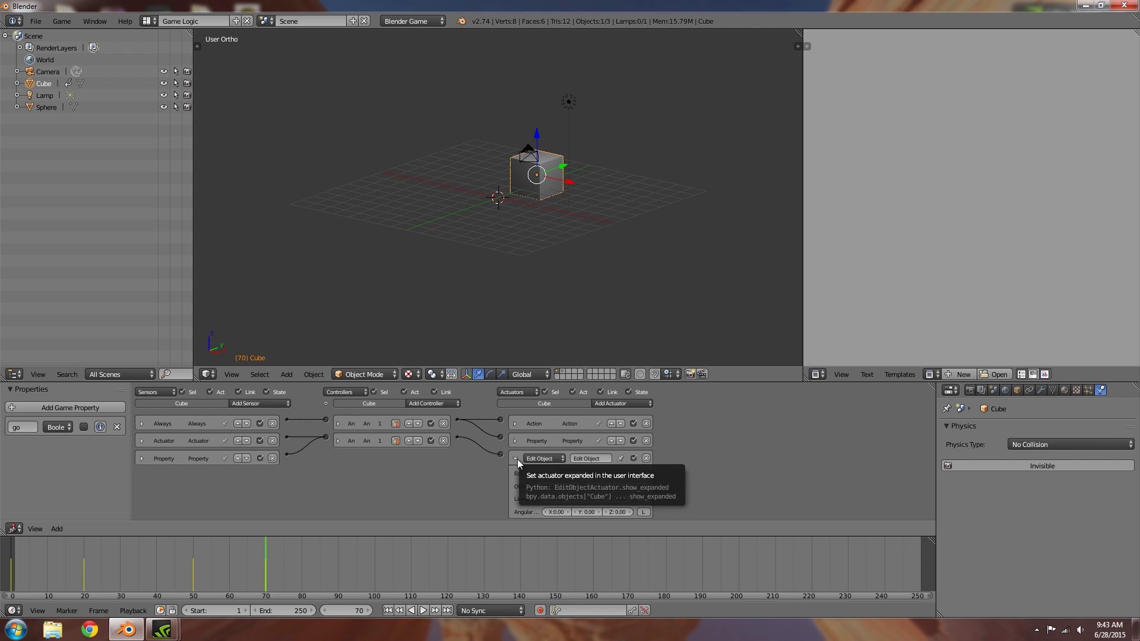
{"action": "left_click", "coordinate": [516, 458]}
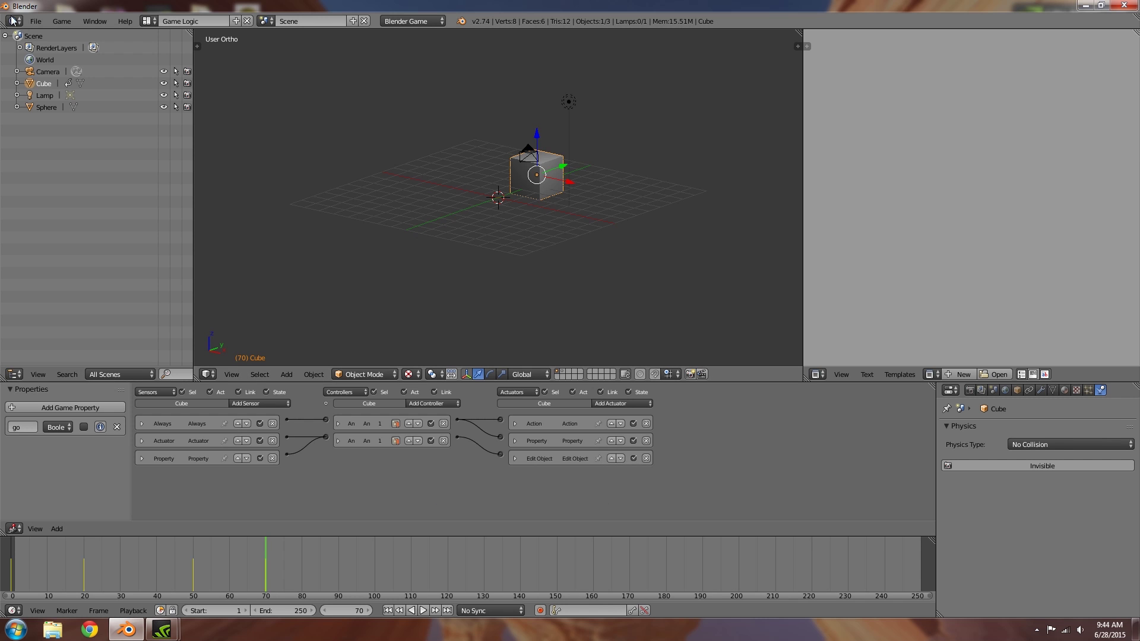
Start a fresh file by reloading the start-up file
{"action": "left_click", "coordinate": [37, 21]}
{"action": "left_click", "coordinate": [47, 31]}
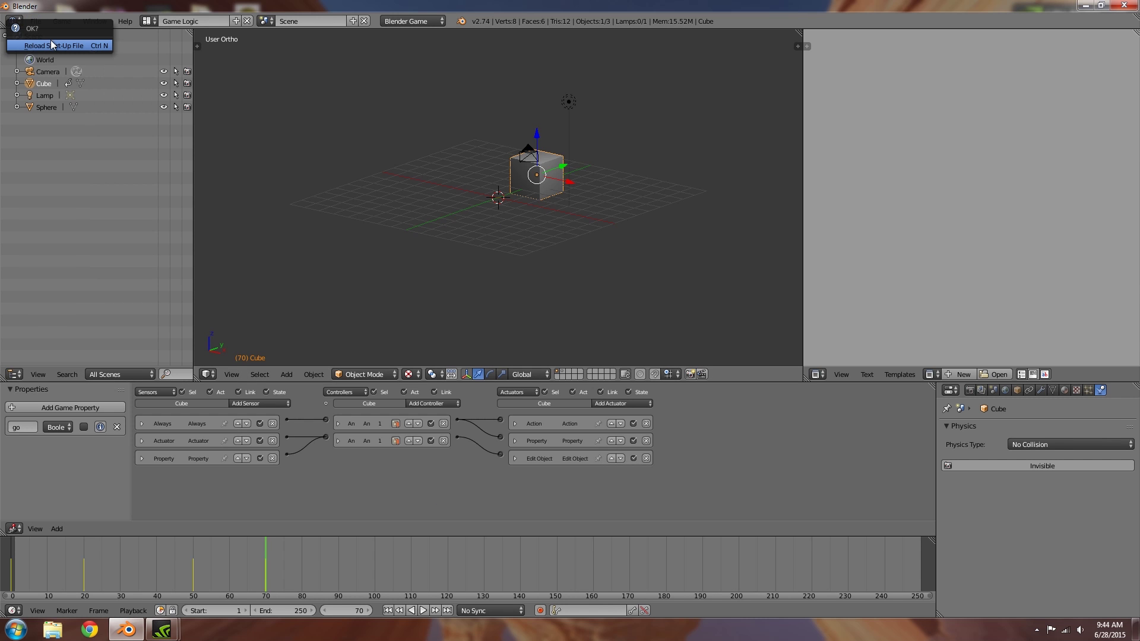
{"action": "left_click", "coordinate": [52, 41]}
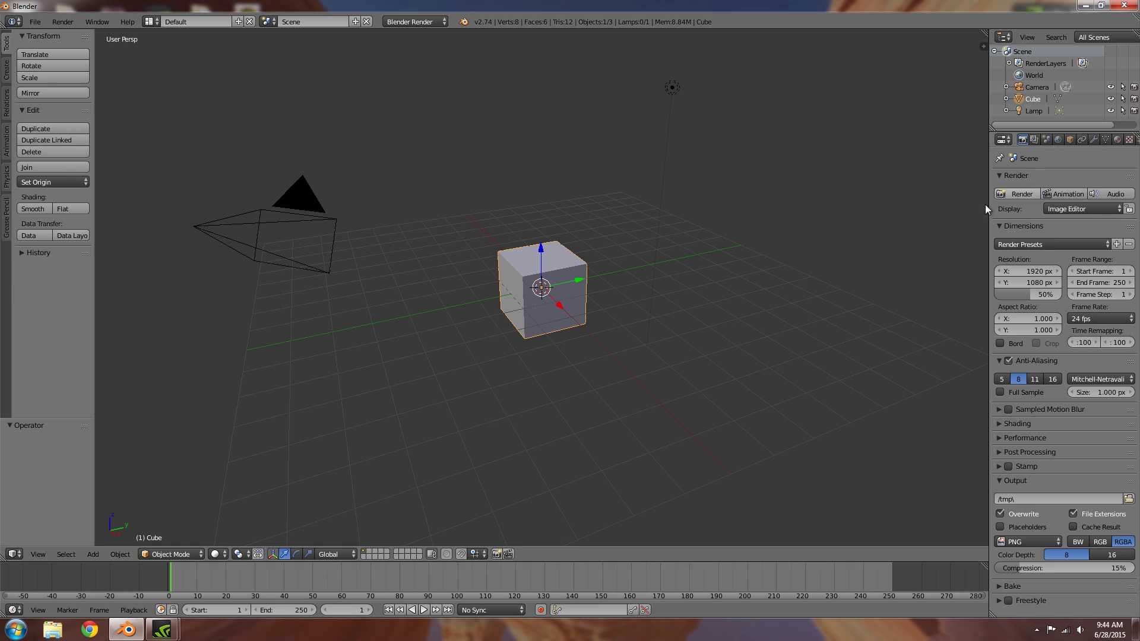
Switch the engine to Blender Game with GLSL shading and a 60 fps frame rate
{"action": "left_click", "coordinate": [439, 24]}
{"action": "left_click", "coordinate": [432, 45]}
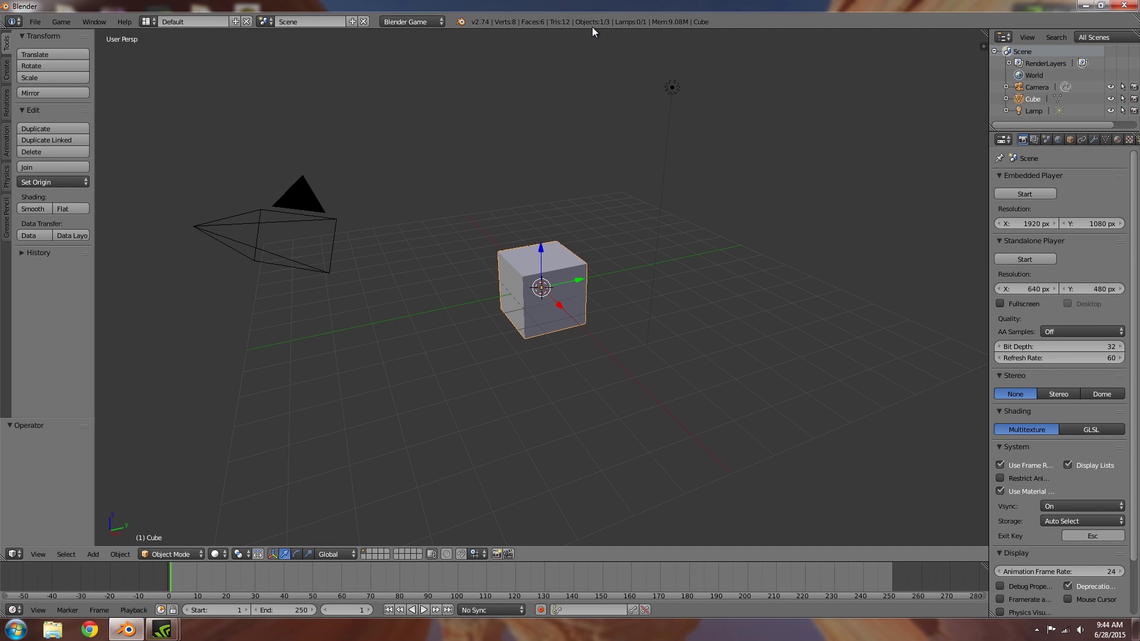
{"action": "left_click", "coordinate": [1091, 430]}
{"action": "scroll", "coordinate": [1051, 554], "scroll_direction": "down", "scroll_amount": 3}
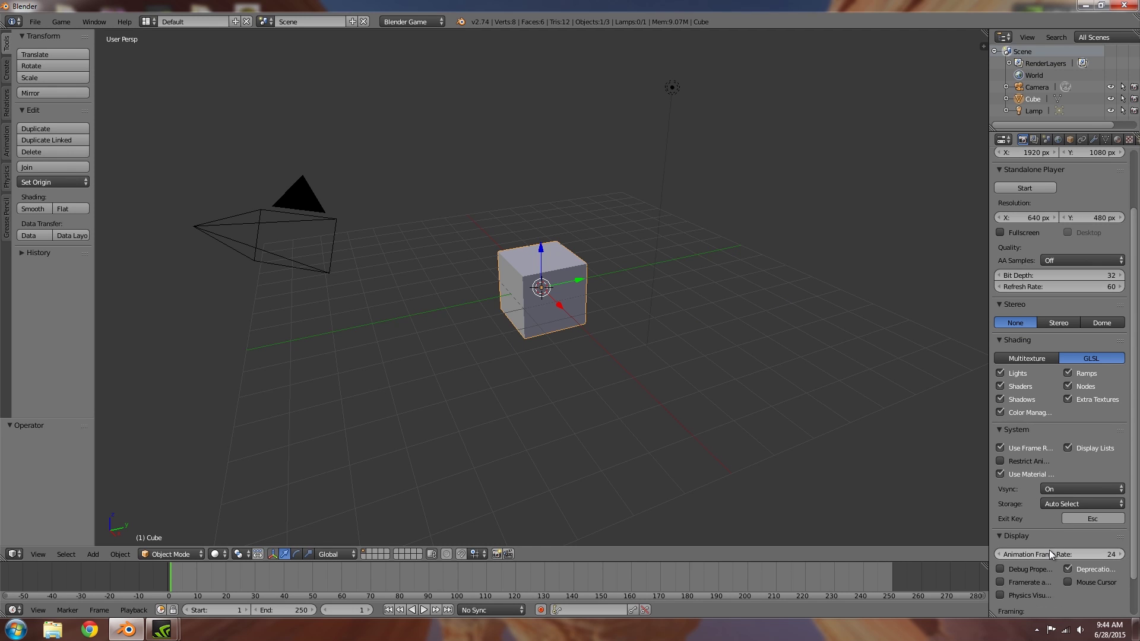
{"action": "left_click", "coordinate": [1051, 554]}
{"action": "type", "text": "60"}
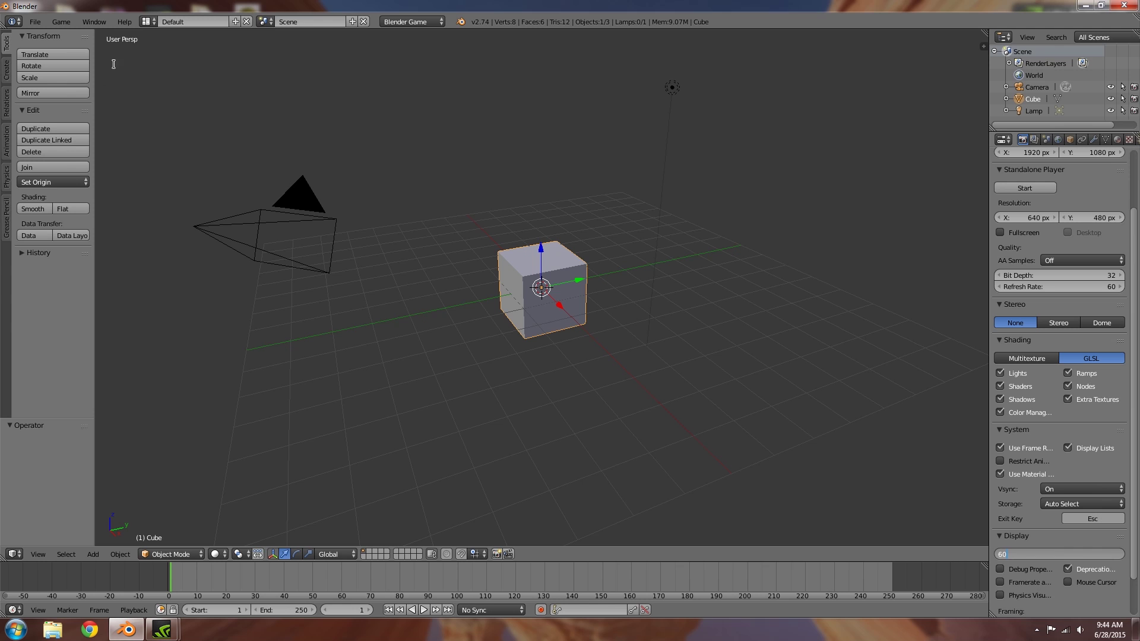
Switch the screen layout to Game Logic
{"action": "left_click", "coordinate": [147, 26]}
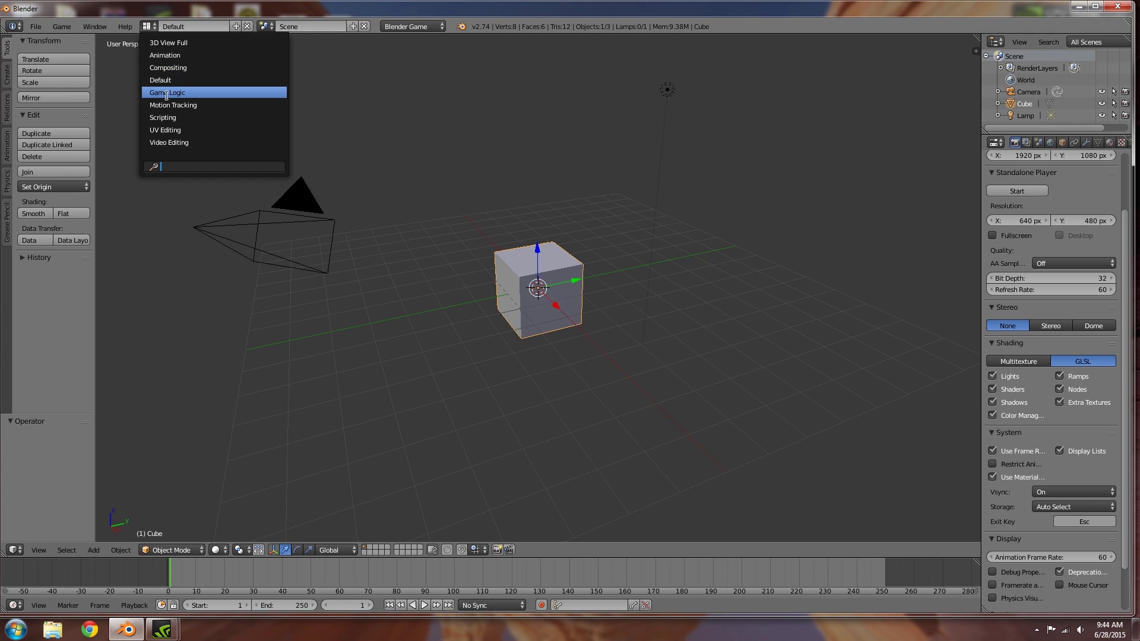
{"action": "left_click", "coordinate": [166, 93]}
{"action": "scroll", "coordinate": [1063, 564], "scroll_direction": "down", "scroll_amount": 3}
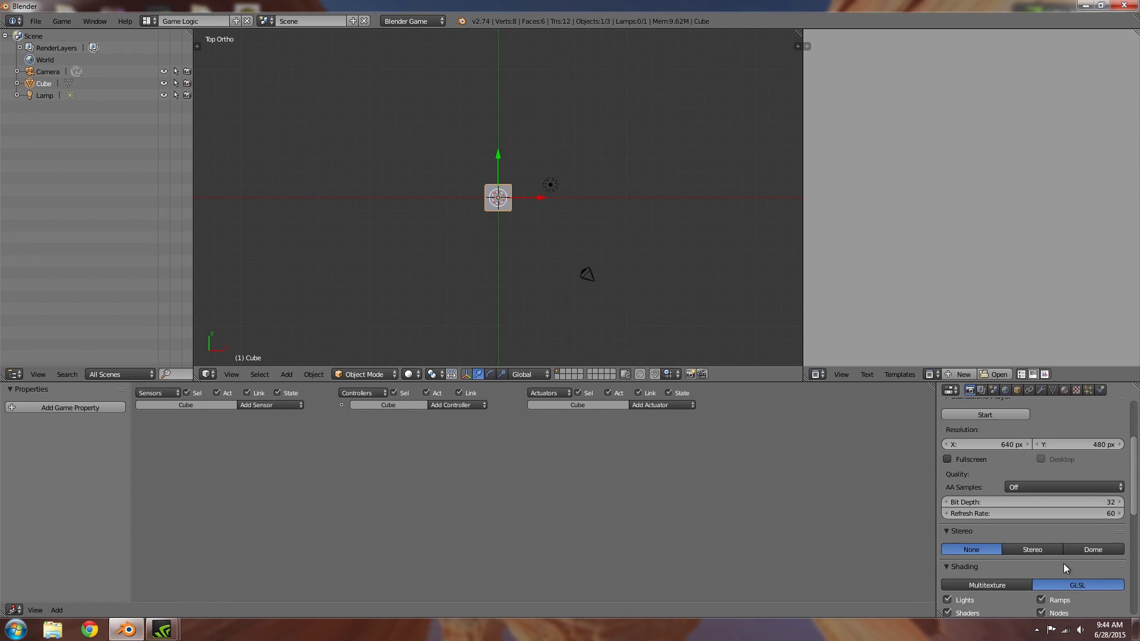
{"action": "scroll", "coordinate": [1063, 564], "scroll_direction": "down", "scroll_amount": 7}
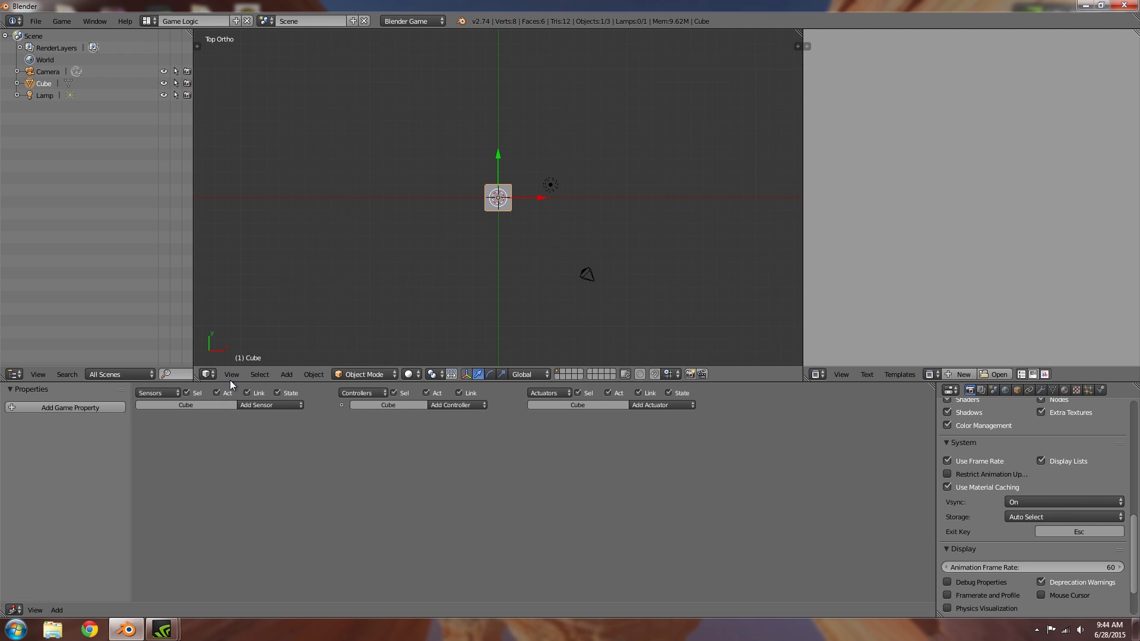
Split off a Timeline area at the bottom and angle the view on the cube
{"action": "left_click_drag", "start_coordinate": [2, 612], "coordinate": [3, 527]}
{"action": "left_click", "coordinate": [14, 610]}
{"action": "left_click", "coordinate": [27, 578]}
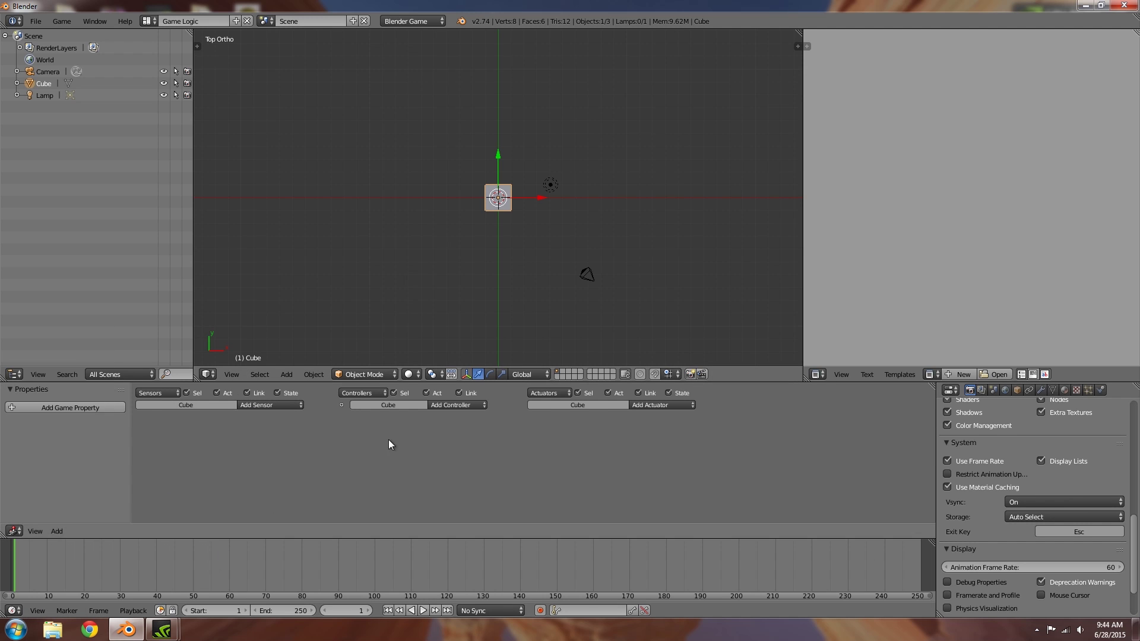
{"action": "middle_click_drag", "start_coordinate": [547, 262], "coordinate": [405, 326]}
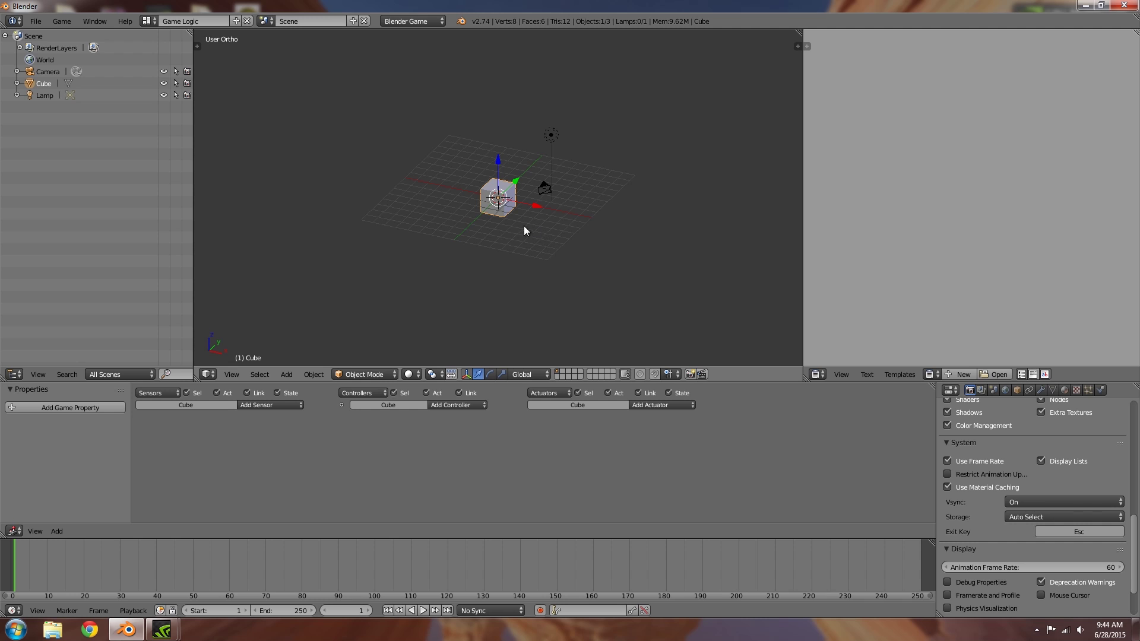
Keyframe the cube at frame 1, then raise it and keyframe it at frame 15
{"action": "key", "text": "i"}
{"action": "left_click", "coordinate": [547, 239]}
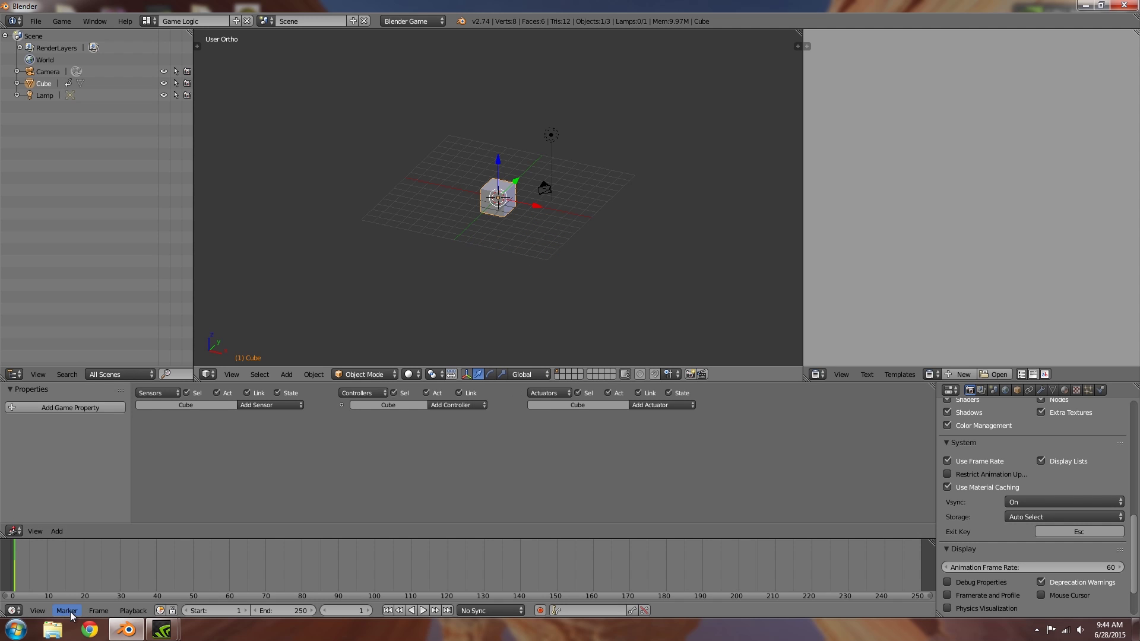
{"action": "left_click", "coordinate": [66, 567]}
{"action": "key", "text": "g"}
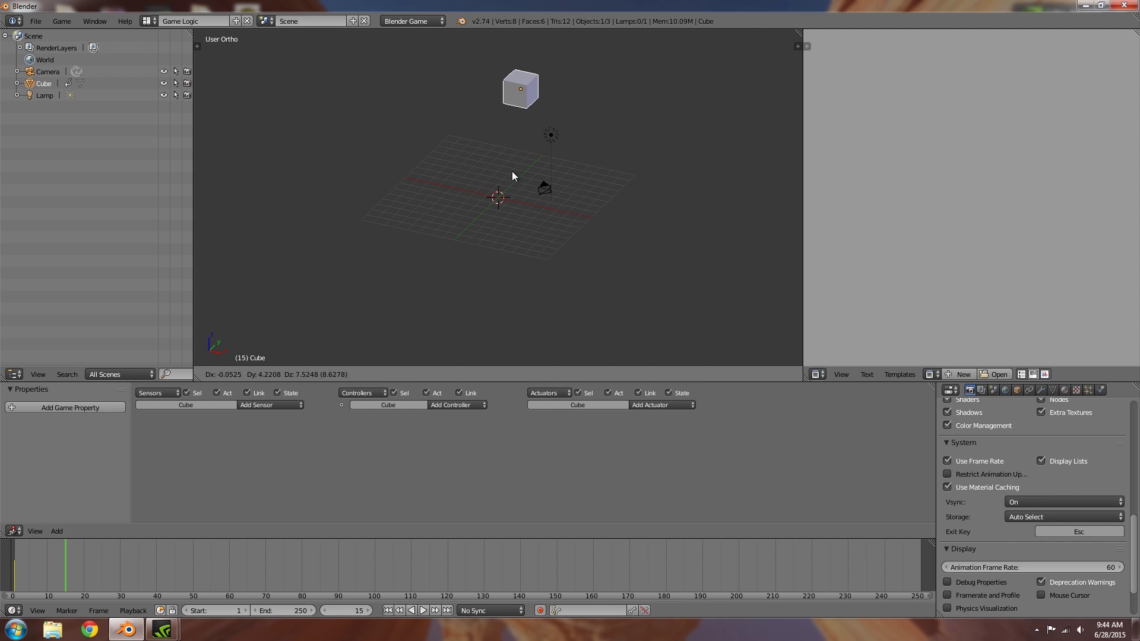
{"action": "left_click", "coordinate": [511, 170]}
{"action": "key", "text": "i"}
{"action": "left_click", "coordinate": [518, 180]}
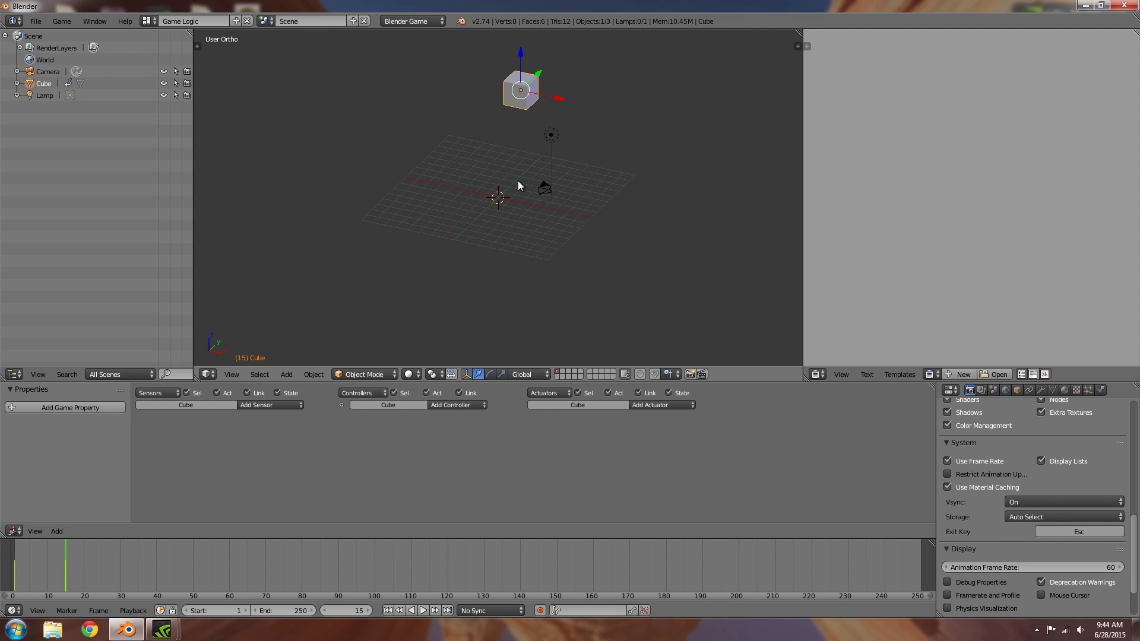
At frame 33, move the Cube below the grid and key its location
{"action": "left_click", "coordinate": [131, 578]}
{"action": "key", "text": "g"}
{"action": "left_click", "coordinate": [469, 330]}
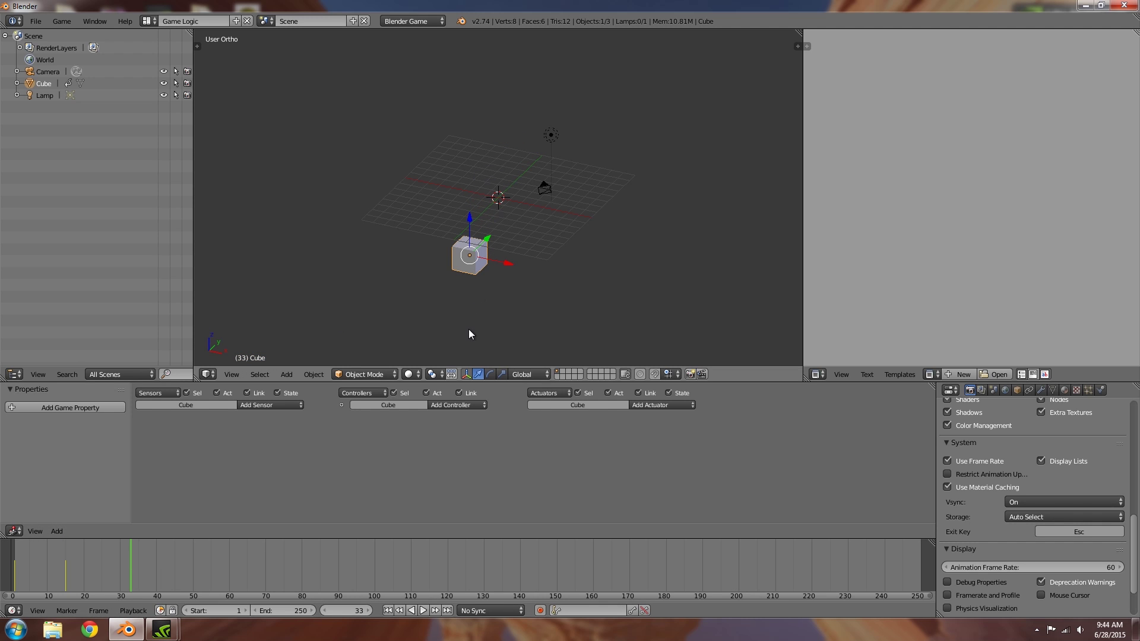
{"action": "key", "text": "i"}
{"action": "left_click", "coordinate": [525, 266]}
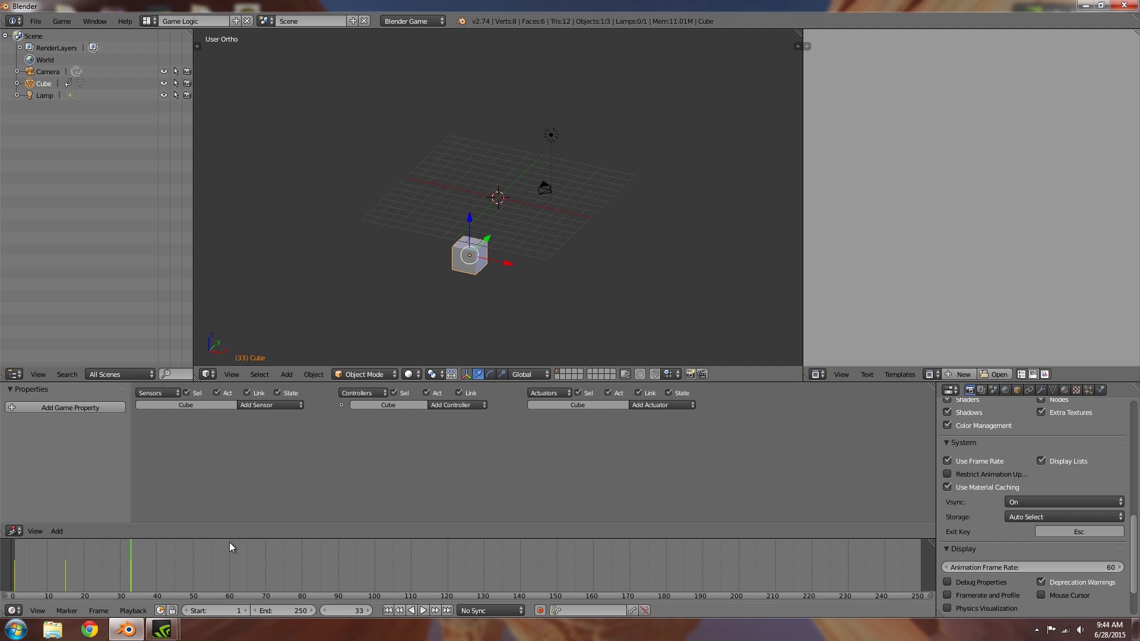
At frame 50, move the Cube up-right, key its location, and scrub the animation
{"action": "left_click", "coordinate": [197, 568]}
{"action": "left_click_drag", "start_coordinate": [195, 565], "coordinate": [194, 565]}
{"action": "key", "text": "g"}
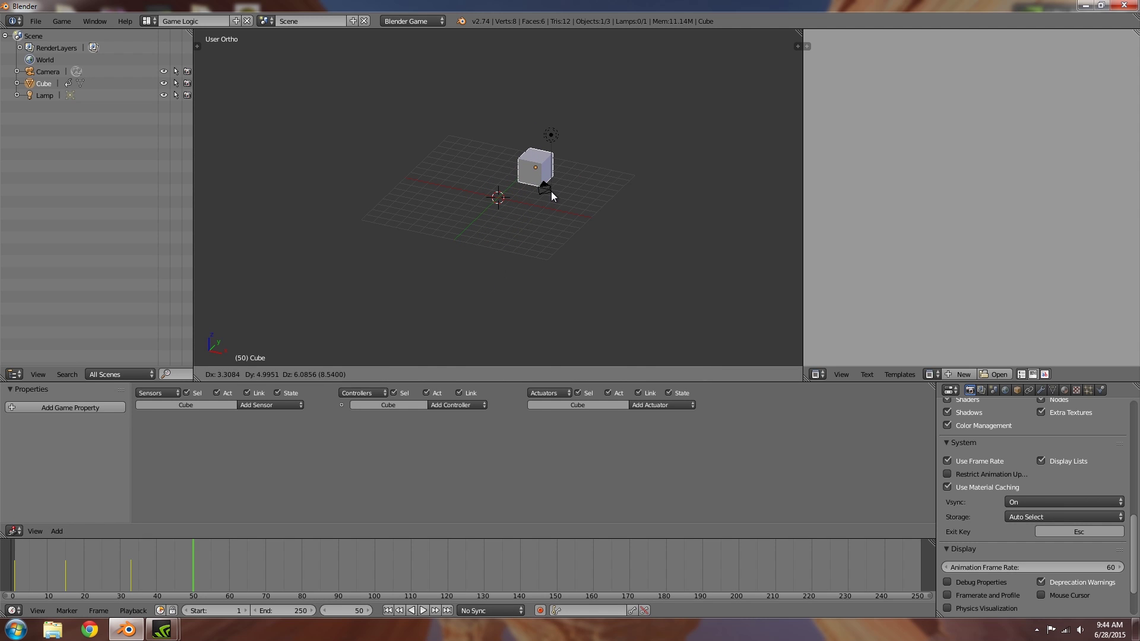
{"action": "left_click", "coordinate": [551, 191]}
{"action": "key", "text": "i"}
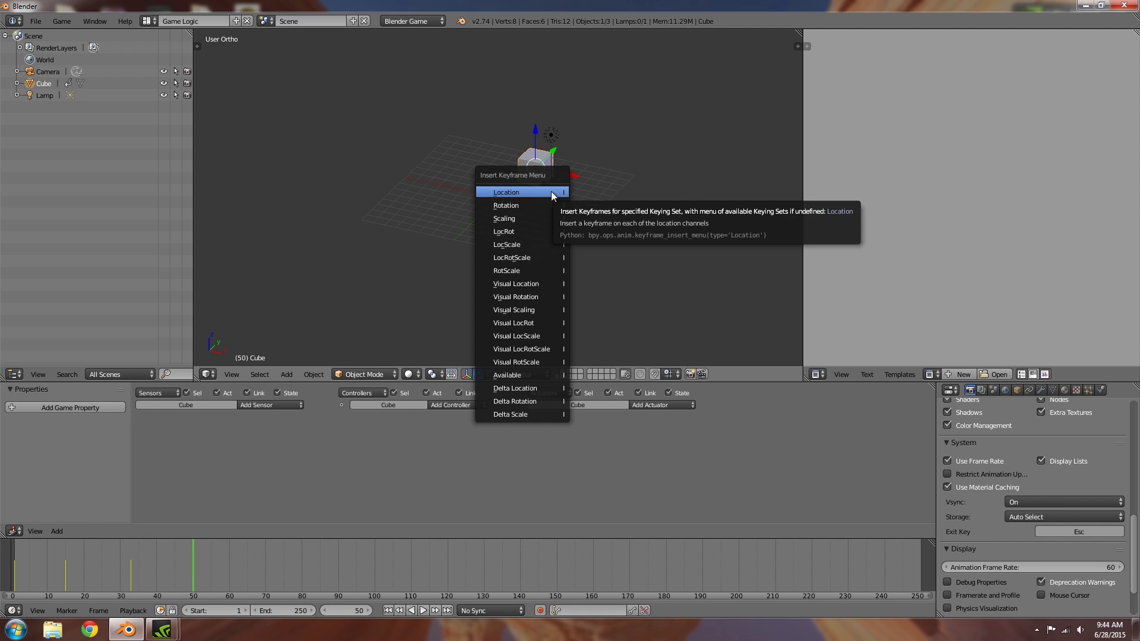
{"action": "left_click", "coordinate": [550, 191]}
{"action": "left_click_drag", "start_coordinate": [220, 570], "coordinate": [73, 570]}
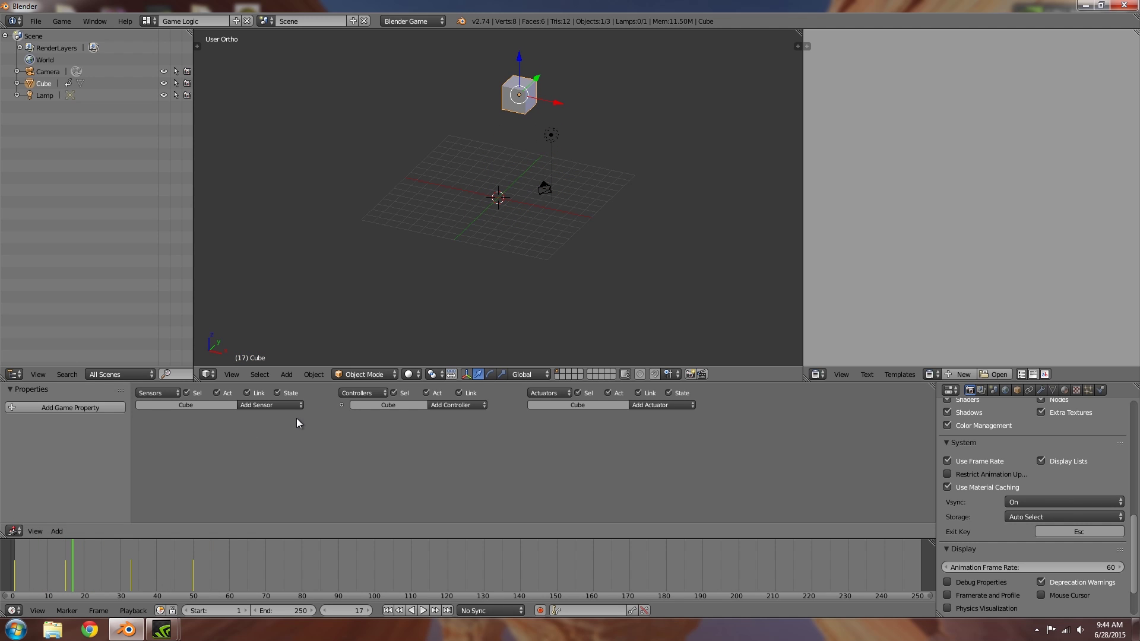
Add an Always sensor and an Action actuator and link them
{"action": "left_click", "coordinate": [269, 406]}
{"action": "left_click", "coordinate": [268, 427]}
{"action": "left_click", "coordinate": [646, 406]}
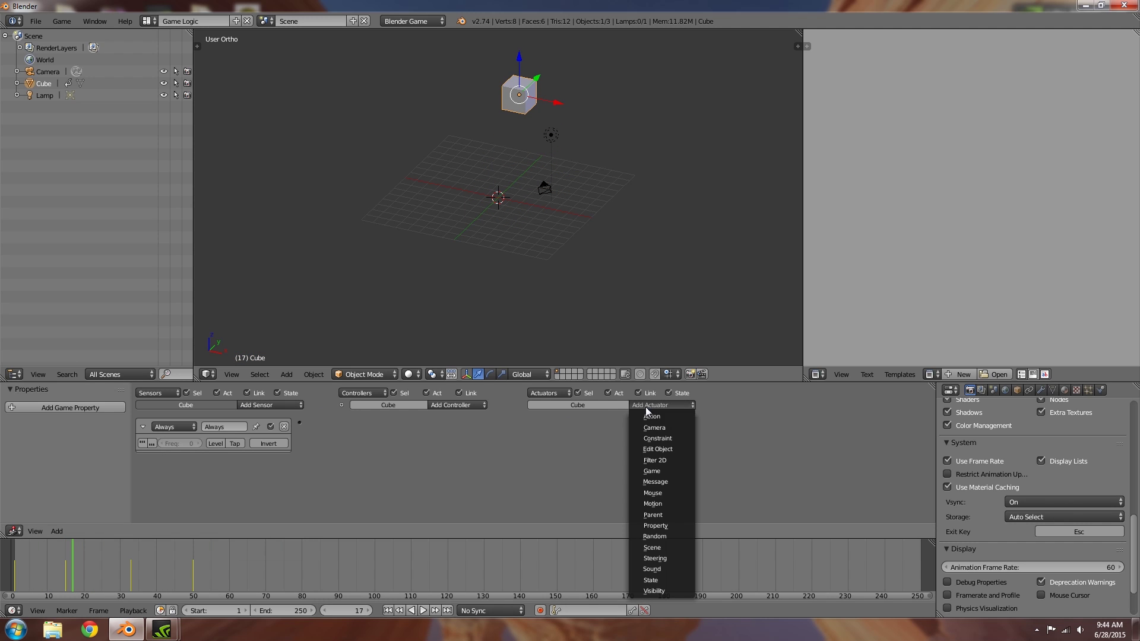
{"action": "left_click", "coordinate": [649, 416]}
{"action": "left_click_drag", "start_coordinate": [527, 423], "coordinate": [299, 422]}
Set the Action actuator to CubeAction with end frame 50, then collapse the bricks
{"action": "left_click", "coordinate": [600, 459]}
{"action": "left_click", "coordinate": [599, 470]}
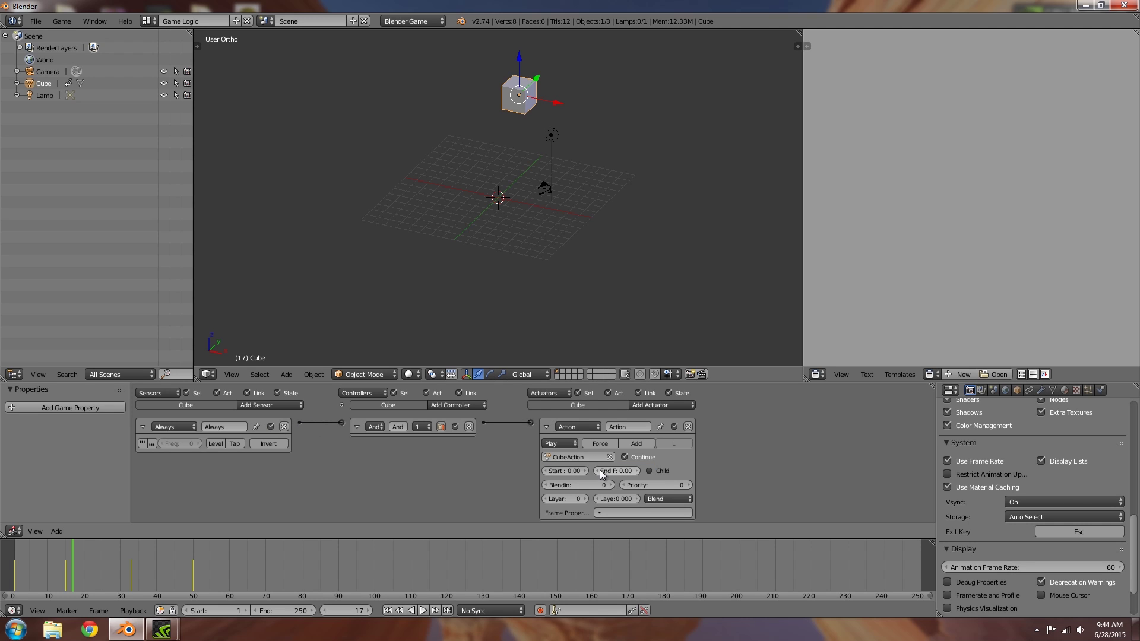
{"action": "left_click", "coordinate": [610, 468]}
{"action": "type", "text": "50"}
{"action": "key", "text": "Return"}
{"action": "left_click", "coordinate": [545, 427]}
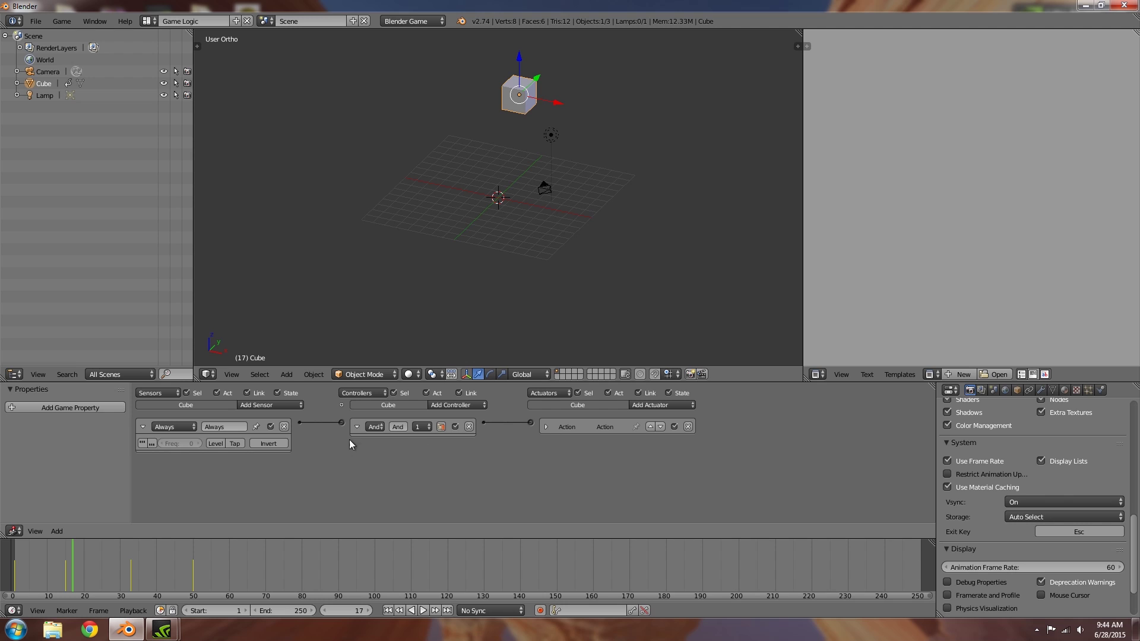
{"action": "left_click", "coordinate": [357, 426]}
Collapse the Always sensor, add an Actuator sensor watching Action, and wire it to a new Motion actuator
{"action": "left_click", "coordinate": [143, 427]}
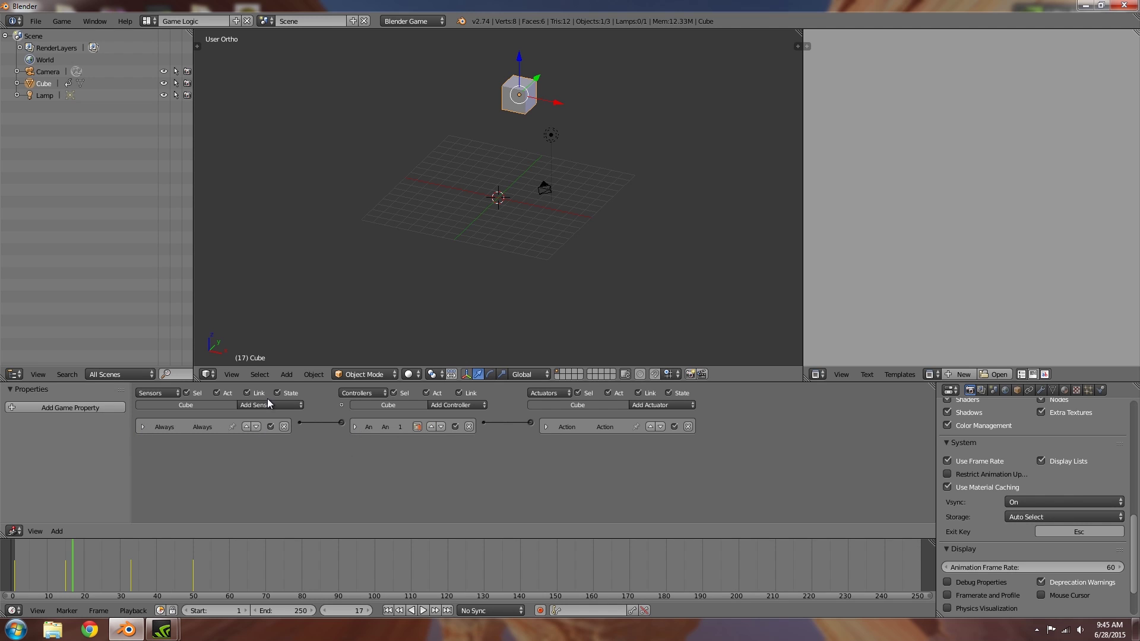
{"action": "left_click", "coordinate": [268, 404]}
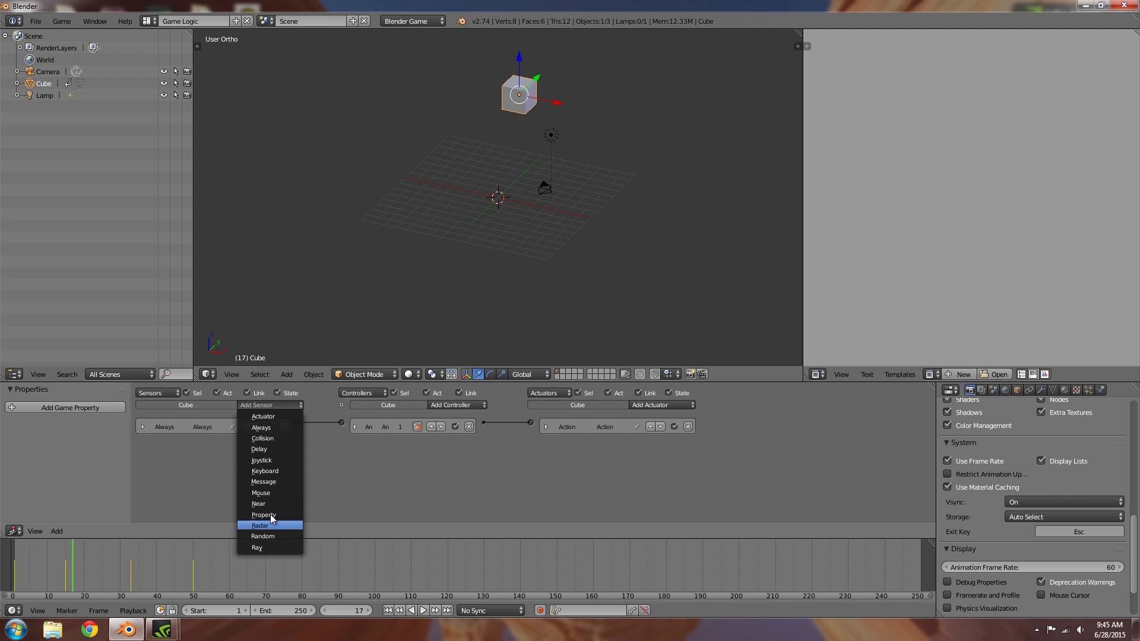
{"action": "left_click", "coordinate": [264, 417]}
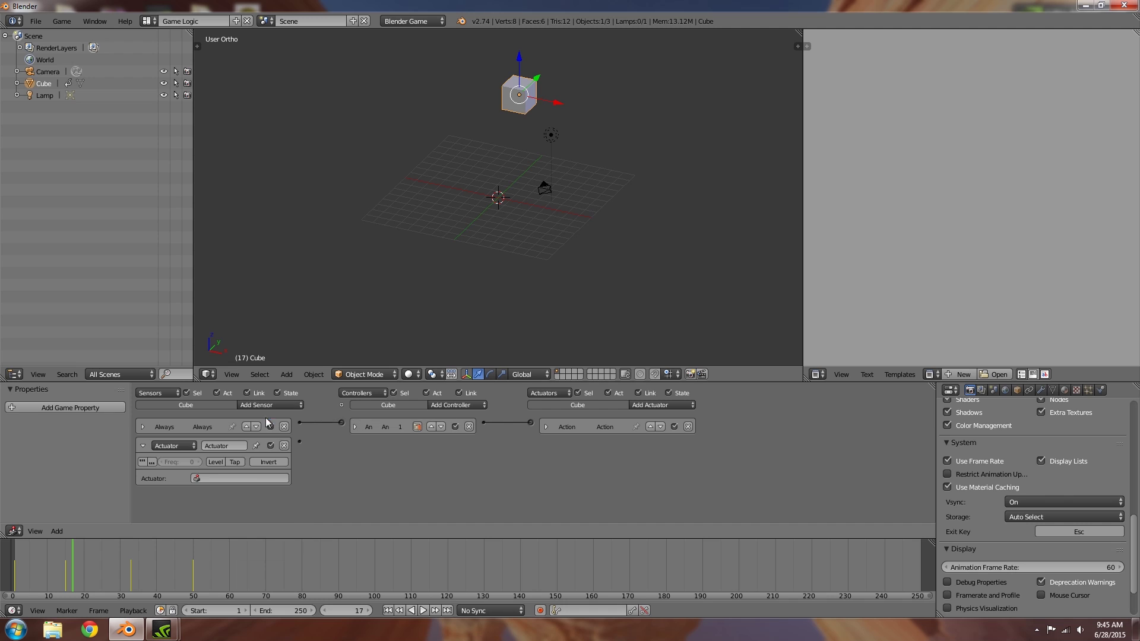
{"action": "left_click", "coordinate": [222, 478]}
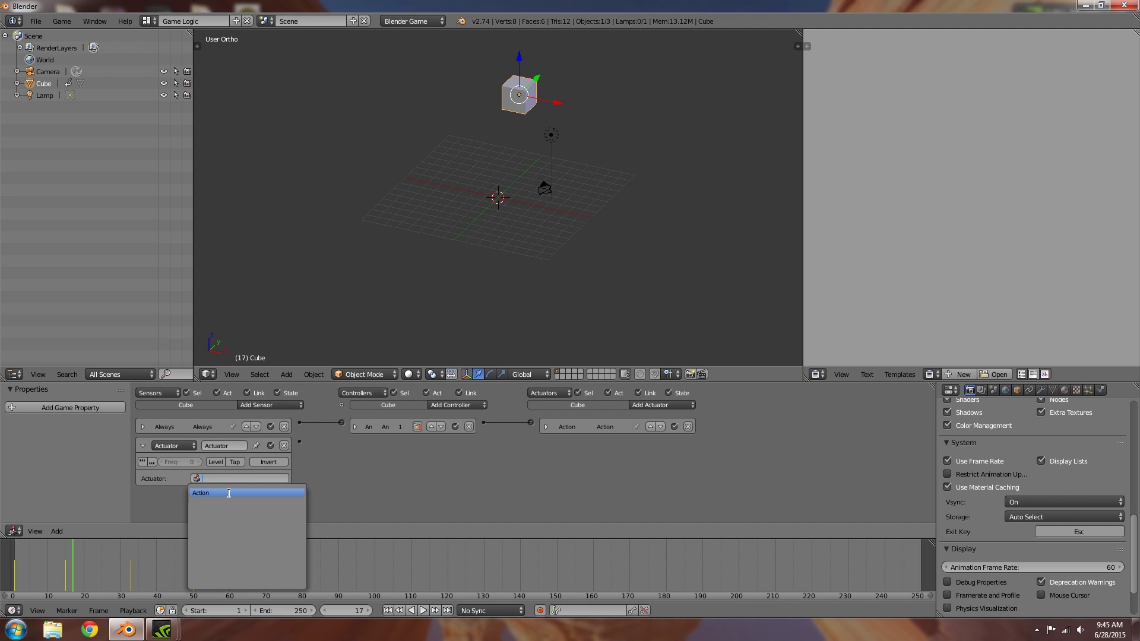
{"action": "left_click", "coordinate": [228, 490]}
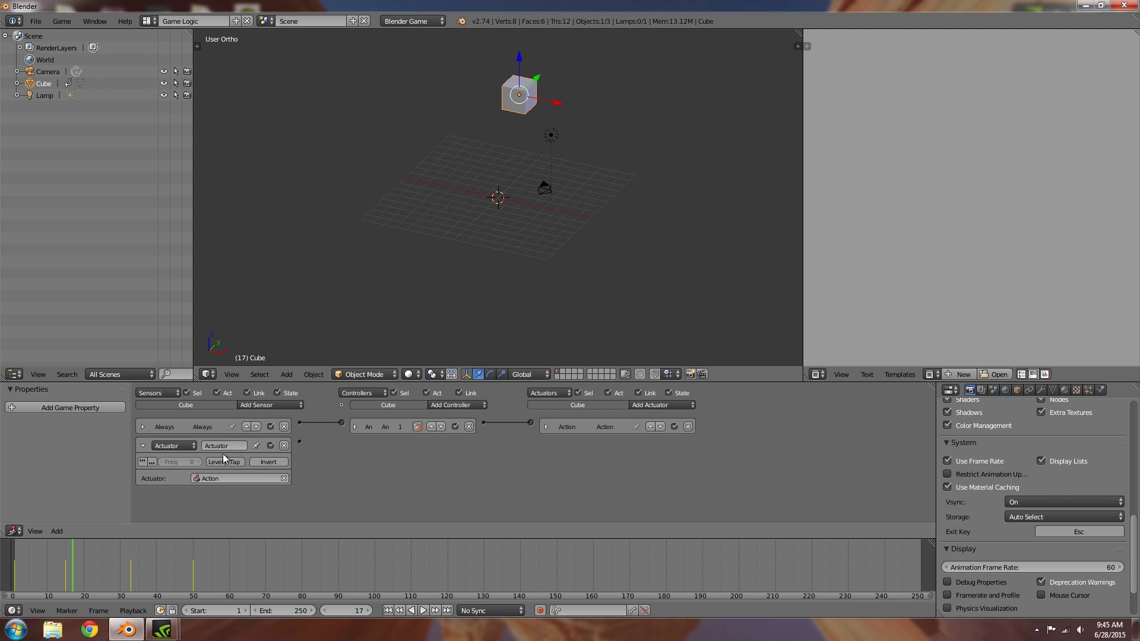
{"action": "left_click", "coordinate": [660, 404]}
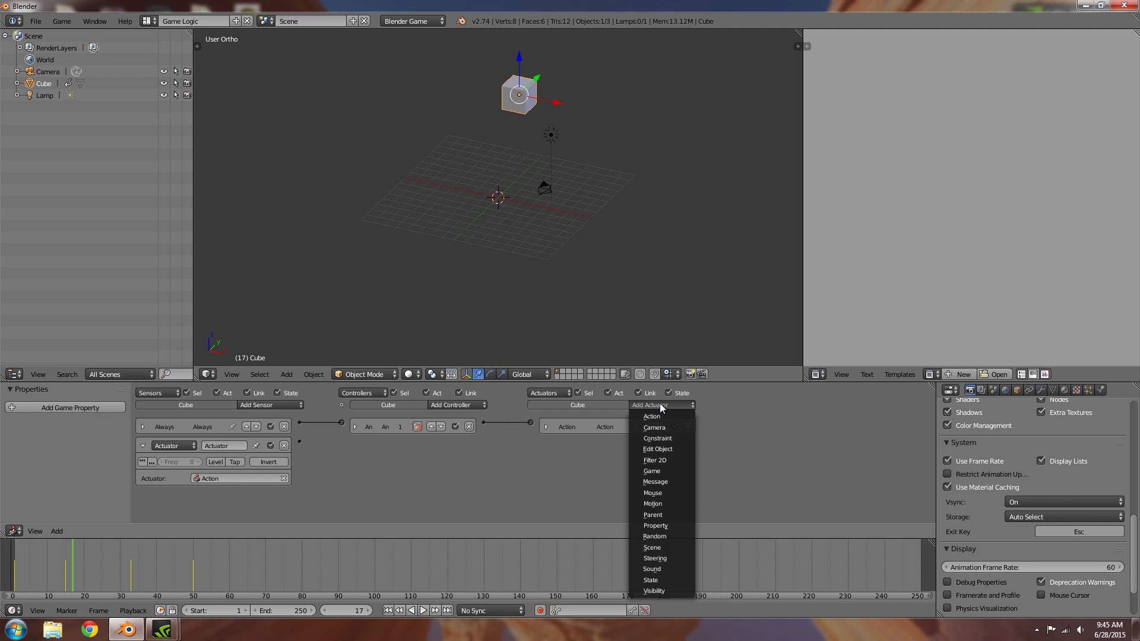
{"action": "left_click", "coordinate": [658, 503]}
{"action": "left_click_drag", "start_coordinate": [300, 441], "coordinate": [531, 443]}
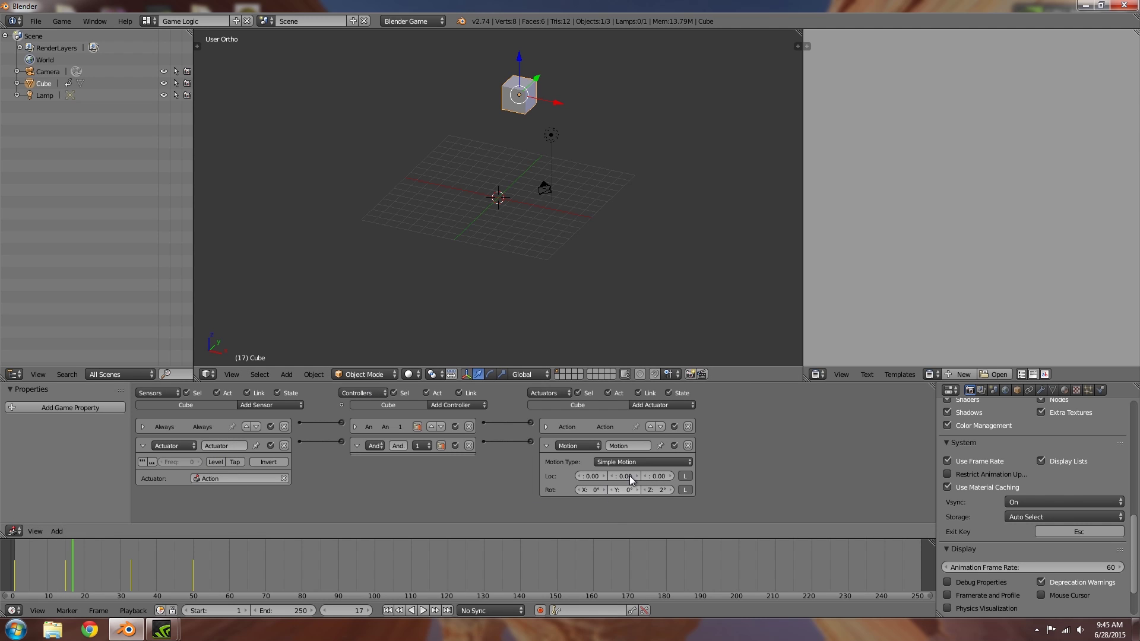
Play and stop the game, then expand and collapse the Motion, Always and Action bricks to review
{"action": "key", "text": "p"}
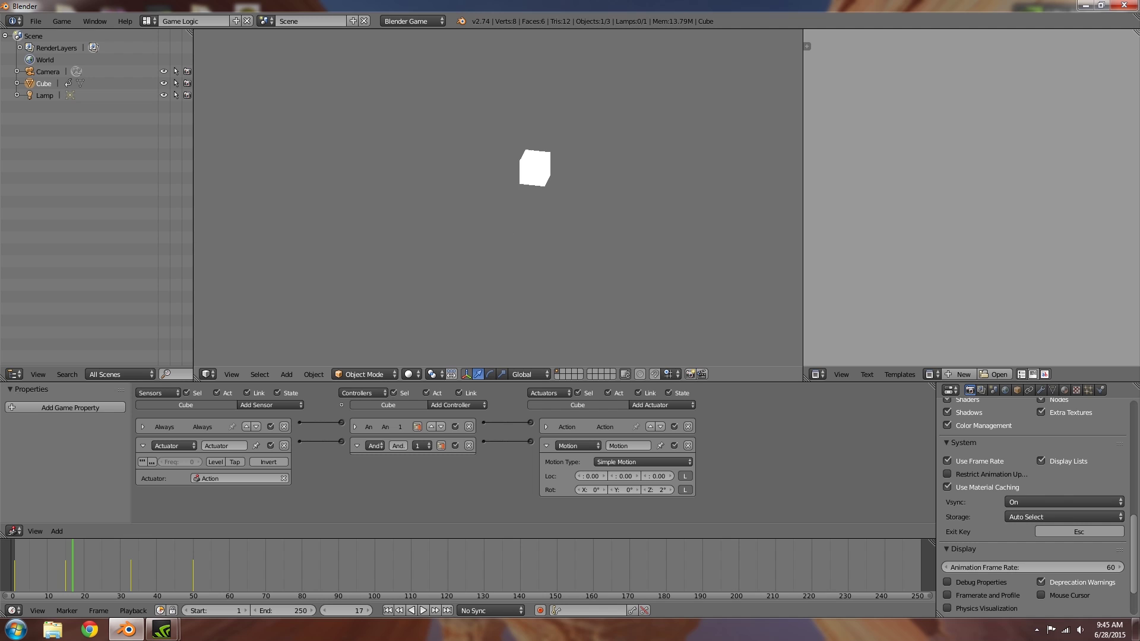
{"action": "key", "text": "Escape"}
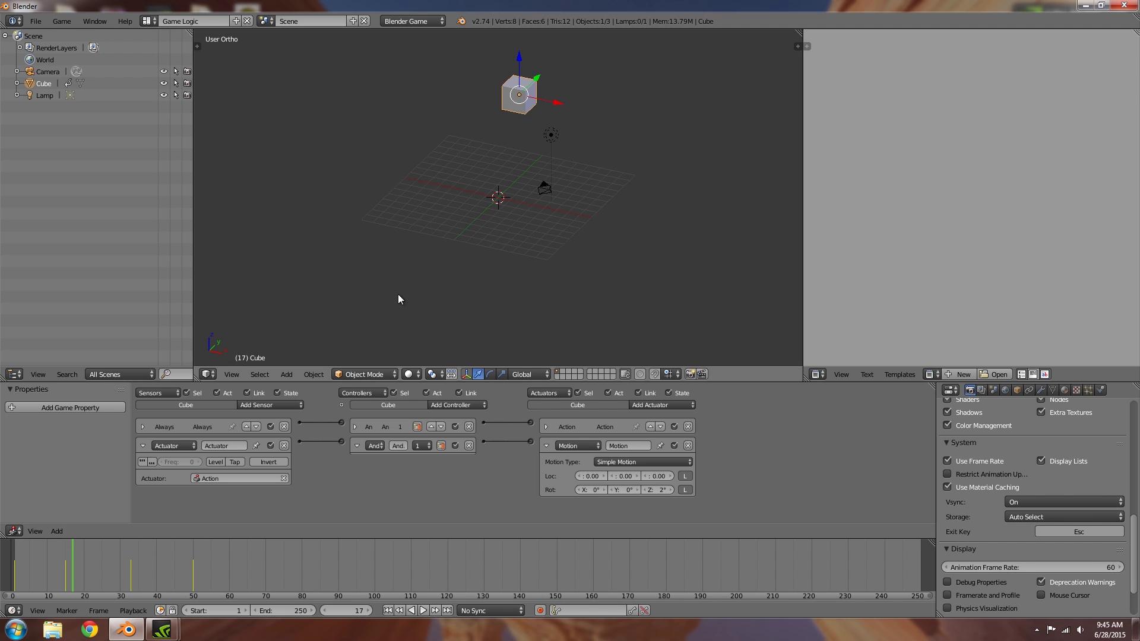
{"action": "left_click", "coordinate": [546, 445]}
{"action": "left_click", "coordinate": [546, 445]}
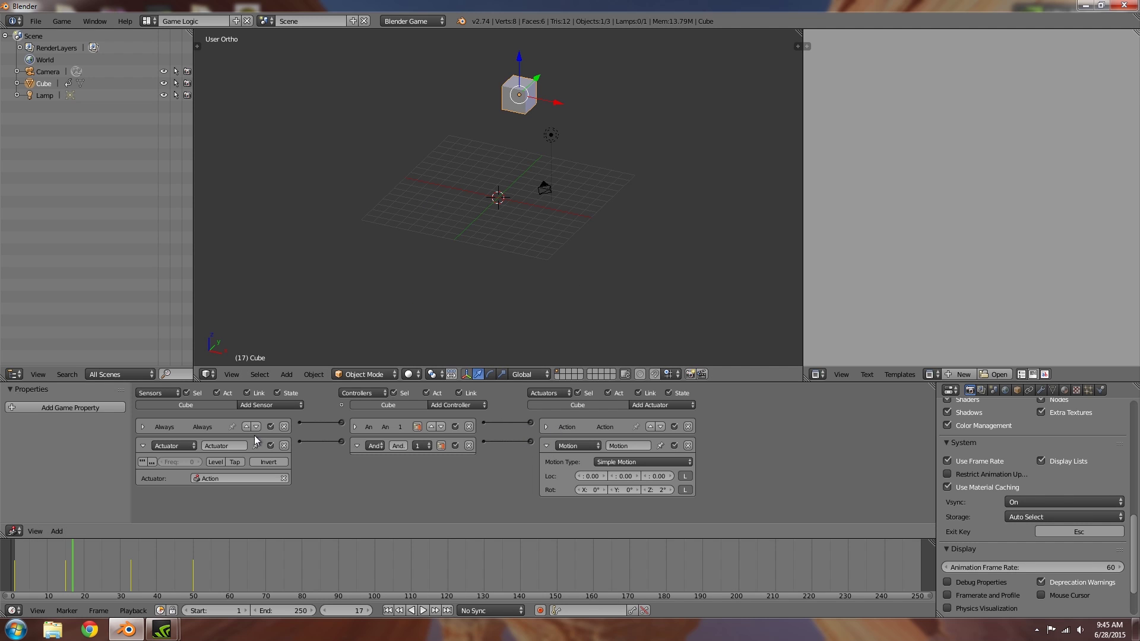
{"action": "left_click", "coordinate": [144, 427]}
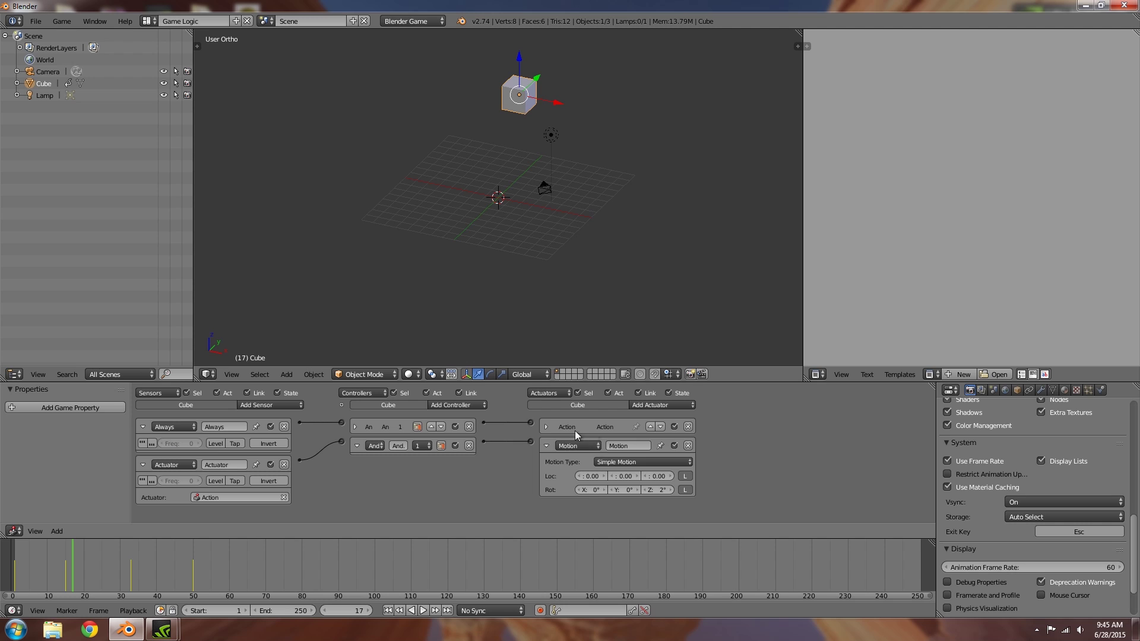
{"action": "left_click", "coordinate": [546, 426]}
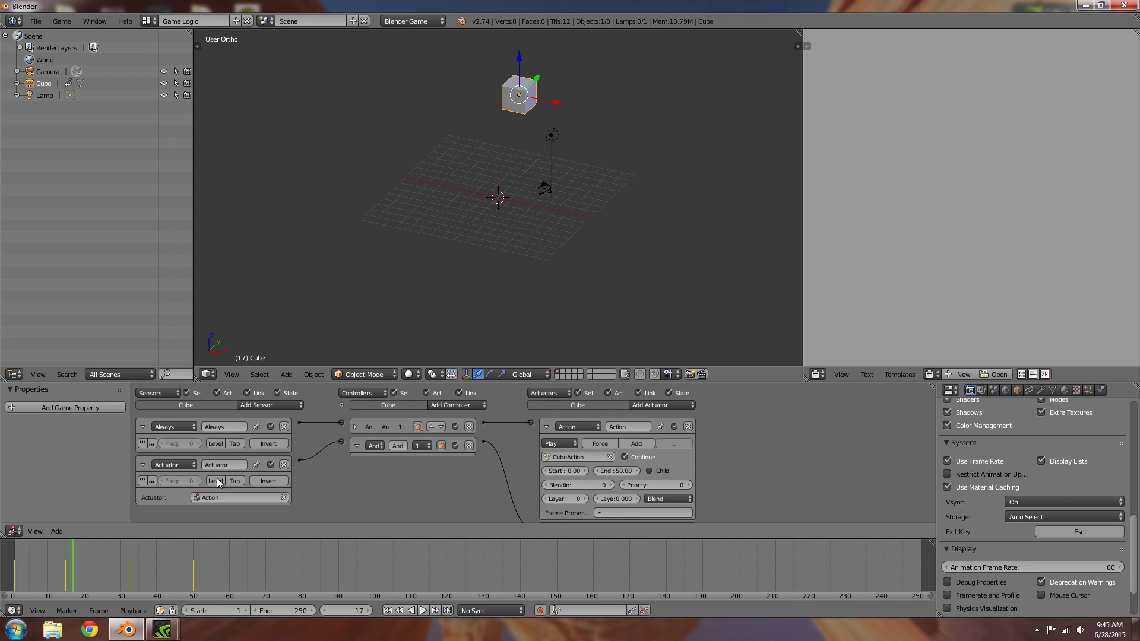
{"action": "left_click", "coordinate": [143, 427]}
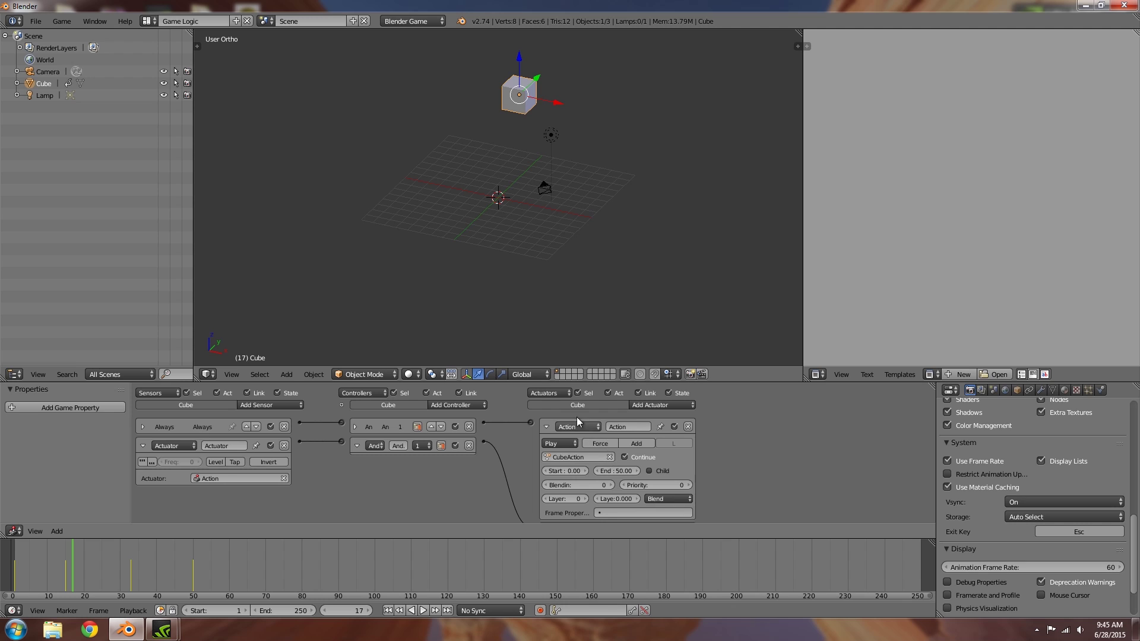
{"action": "left_click", "coordinate": [547, 427]}
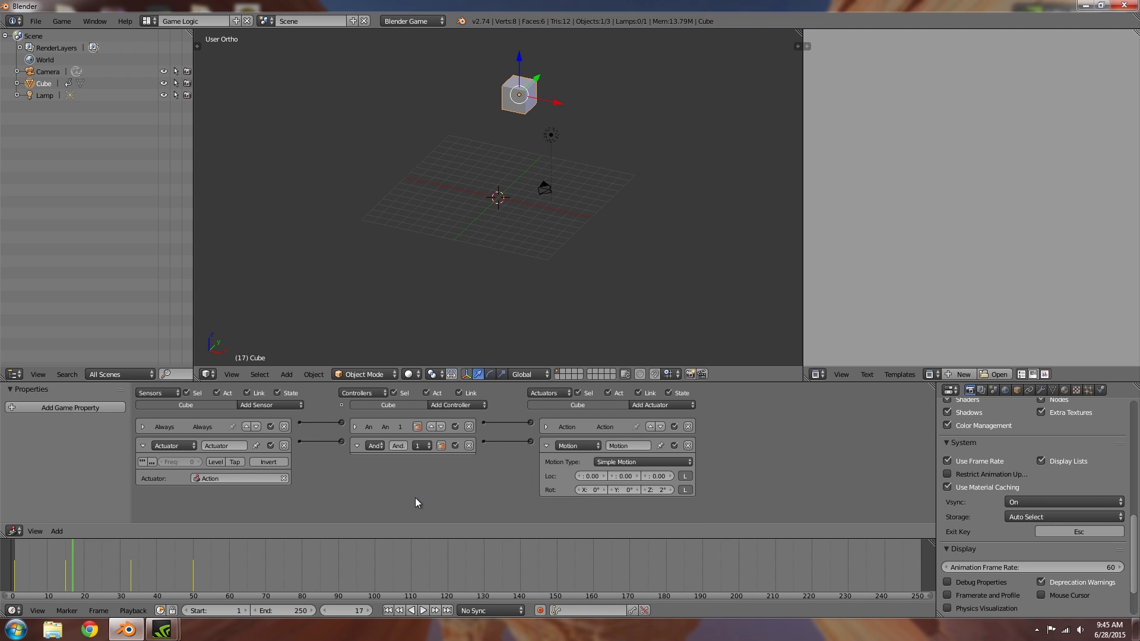
Invert the Actuator sensor's output and check the Action actuator's settings
{"action": "left_click", "coordinate": [269, 461]}
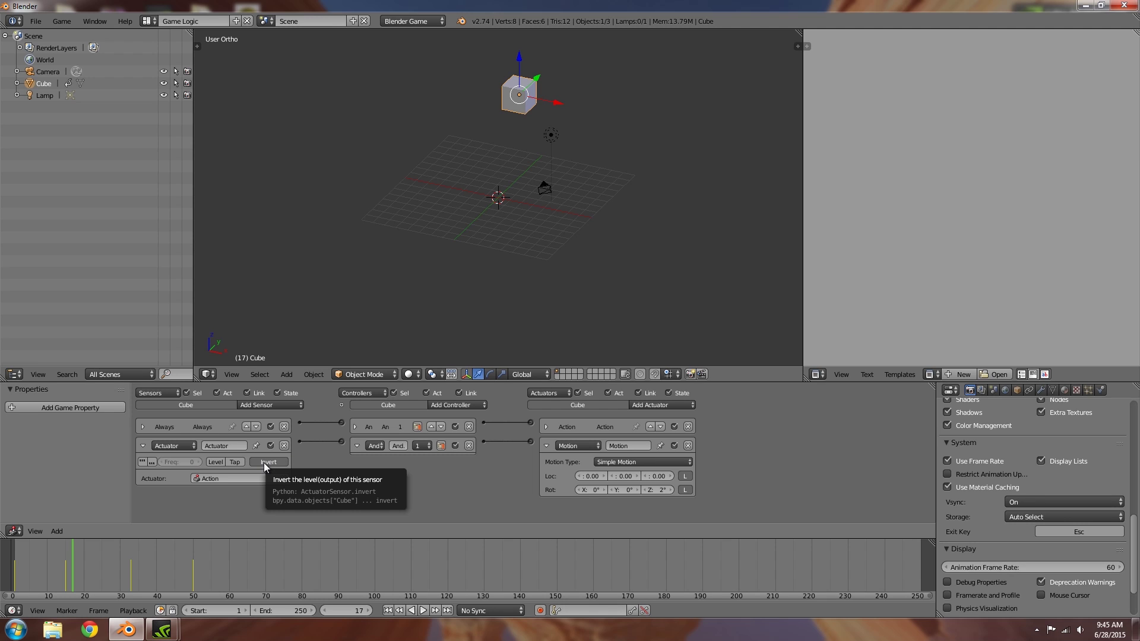
{"action": "left_click", "coordinate": [546, 426]}
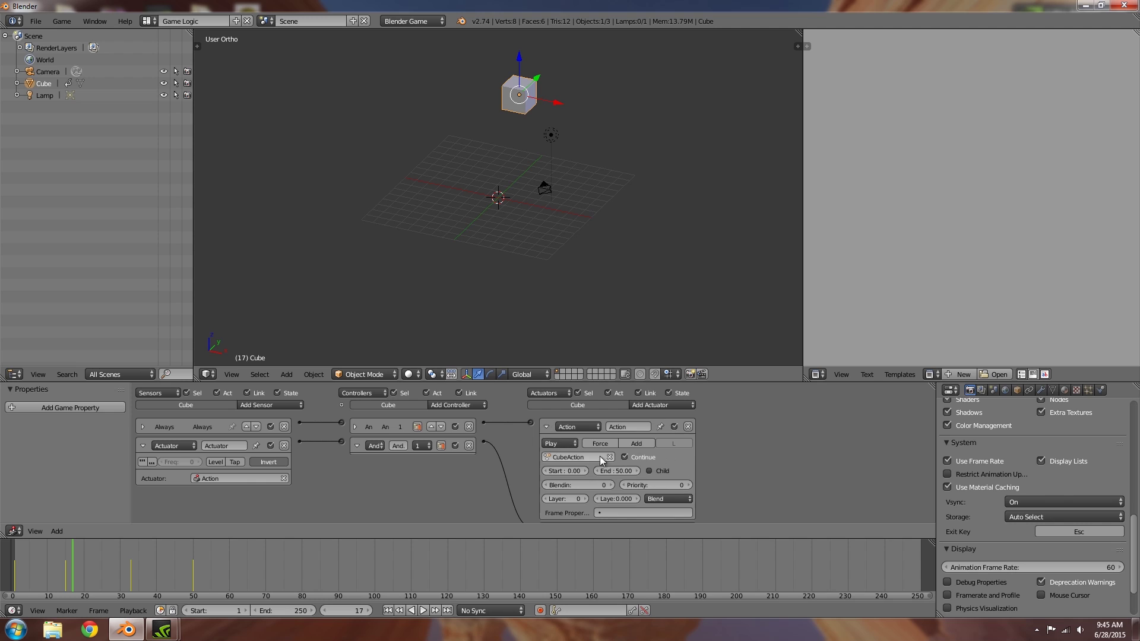
{"action": "left_click", "coordinate": [547, 426]}
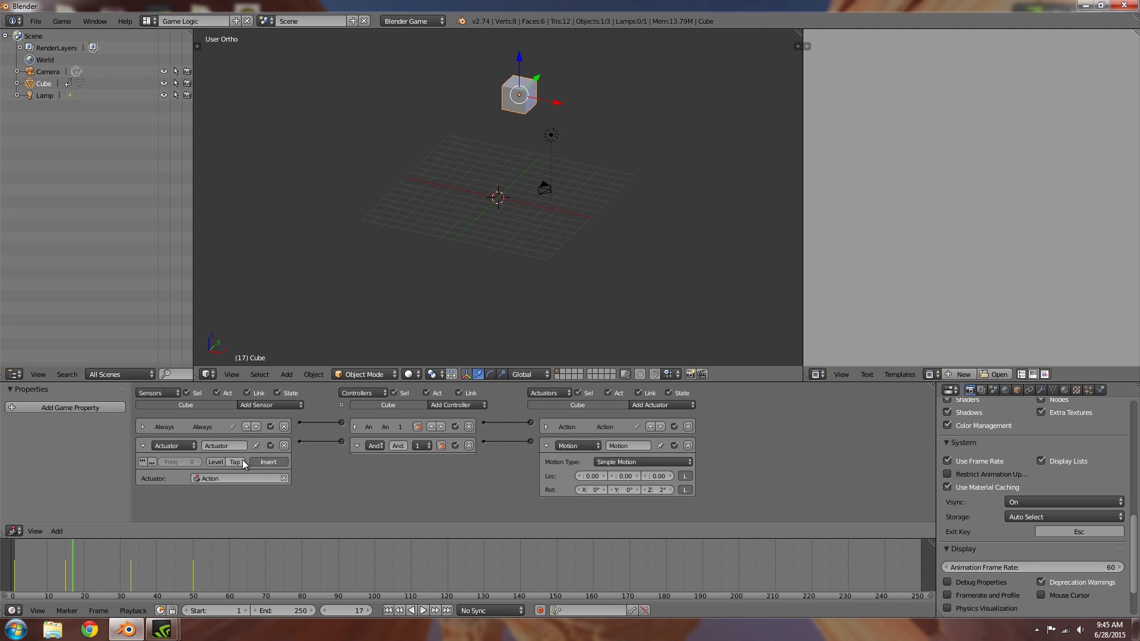
{"action": "left_click", "coordinate": [261, 463]}
{"action": "left_click", "coordinate": [546, 426]}
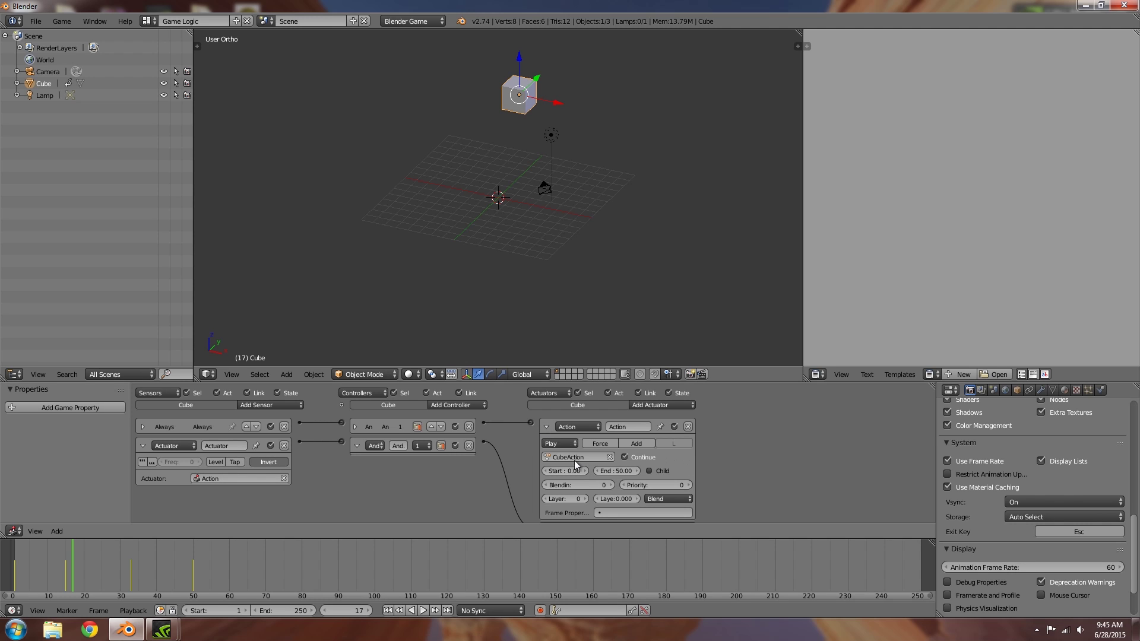
{"action": "left_click", "coordinate": [546, 427]}
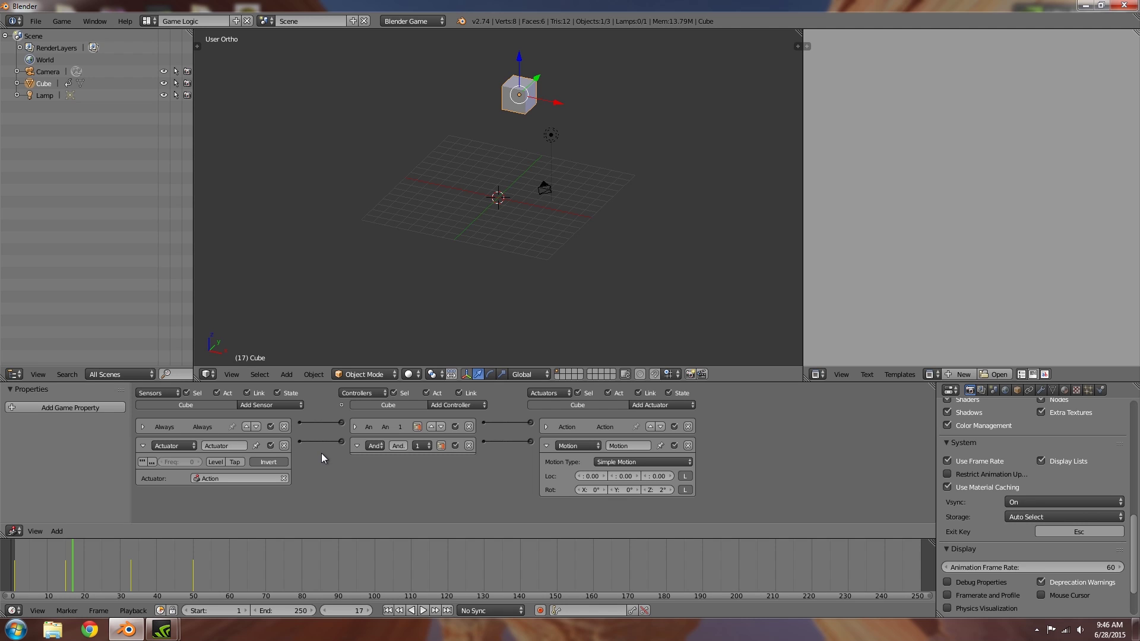
Add a Boolean game property named 'go' to the Cube
{"action": "left_click", "coordinate": [67, 410]}
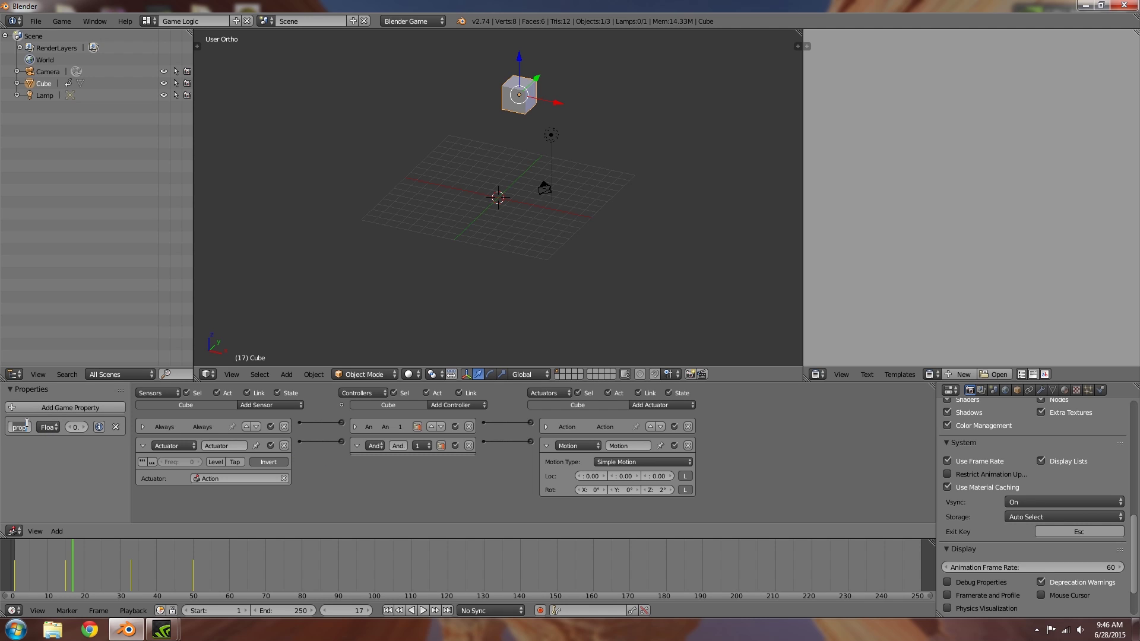
{"action": "left_click", "coordinate": [27, 422]}
{"action": "type", "text": "go"}
{"action": "key", "text": "Return"}
{"action": "left_click", "coordinate": [55, 425]}
{"action": "left_click", "coordinate": [53, 414]}
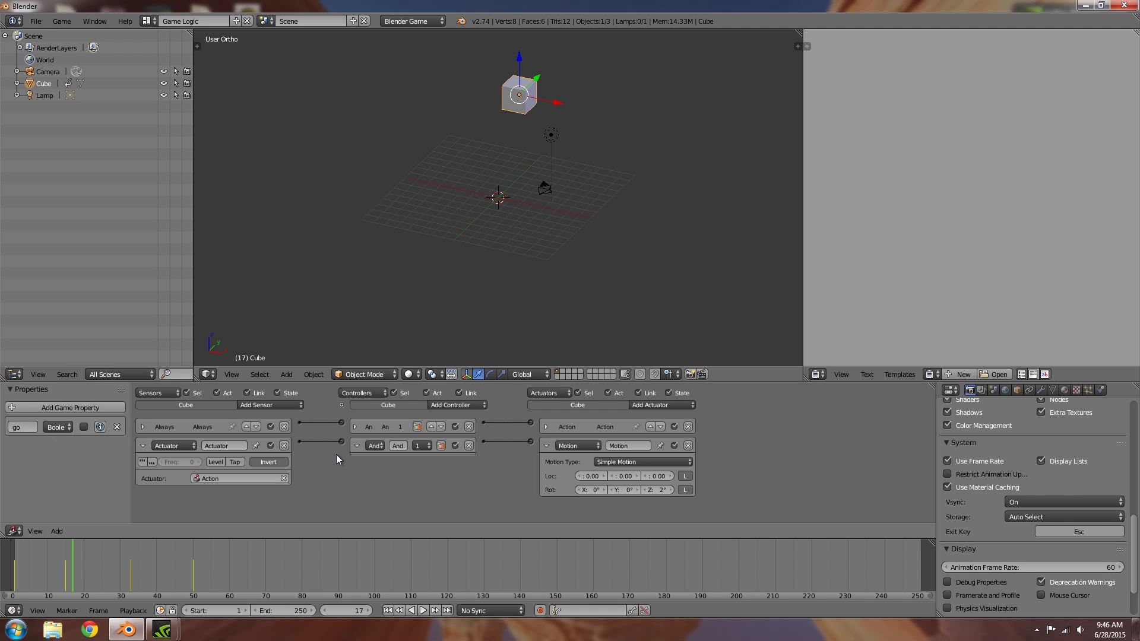
Change the Motion actuator to a Property actuator assigning True to go, link it, and collapse it
{"action": "left_click", "coordinate": [583, 442]}
{"action": "left_click", "coordinate": [572, 326]}
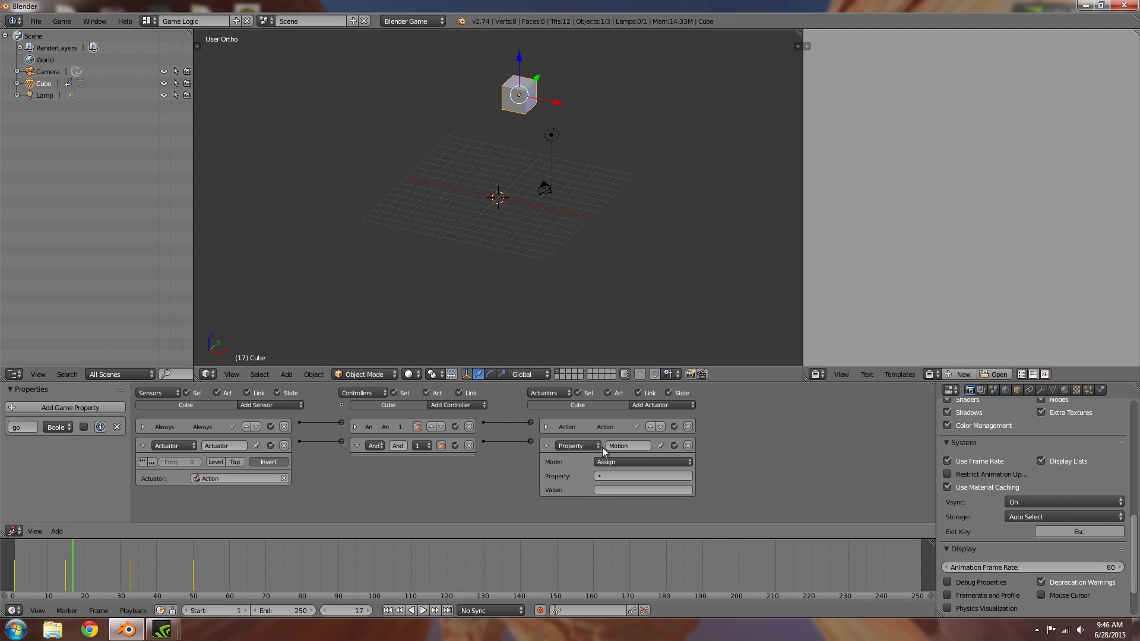
{"action": "left_click", "coordinate": [611, 476]}
{"action": "left_click", "coordinate": [622, 486]}
{"action": "left_click", "coordinate": [622, 489]}
{"action": "type", "text": "True"}
{"action": "key", "text": "Return"}
{"action": "left_click_drag", "start_coordinate": [485, 424], "coordinate": [530, 441]}
{"action": "left_click", "coordinate": [546, 445]}
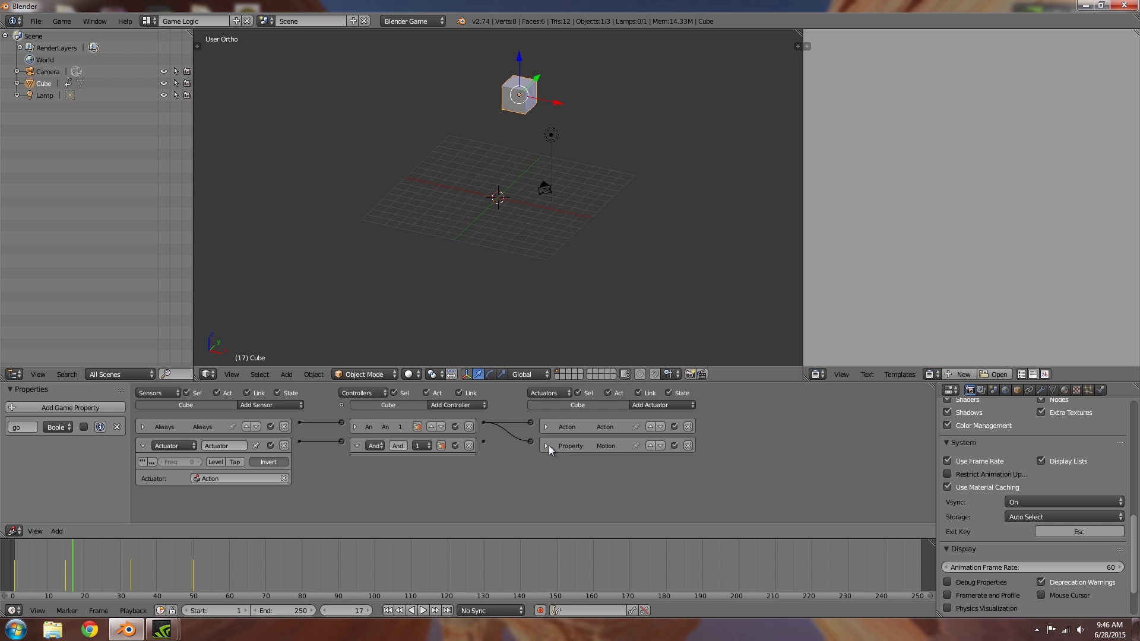
Add a Property sensor checking that go equals True
{"action": "left_click", "coordinate": [298, 404]}
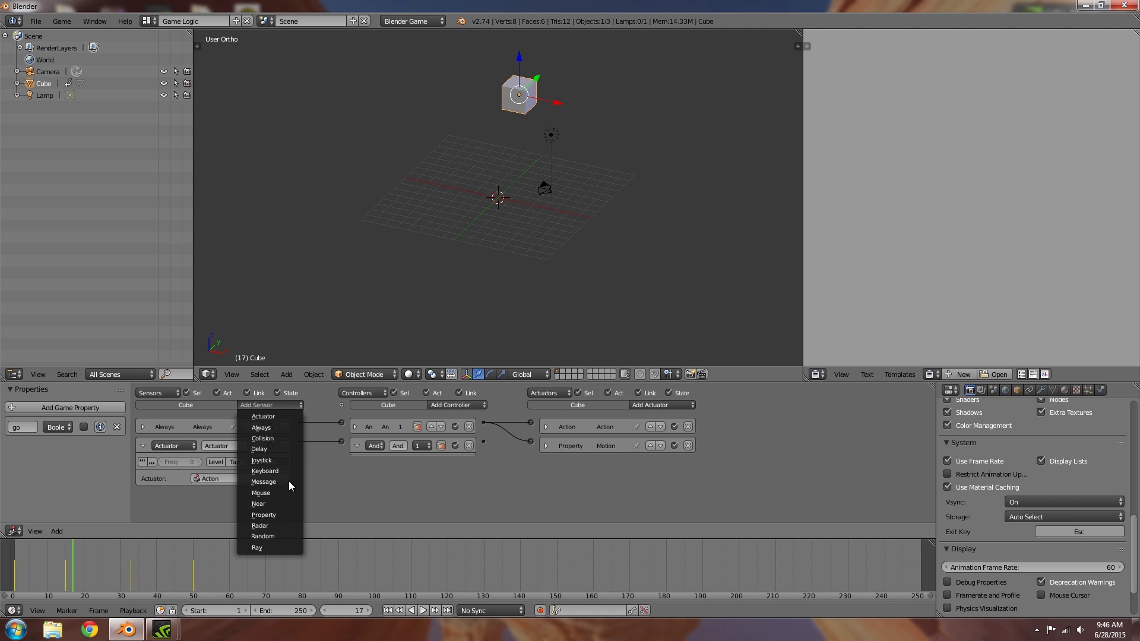
{"action": "left_click", "coordinate": [263, 514]}
{"action": "left_click", "coordinate": [244, 514]}
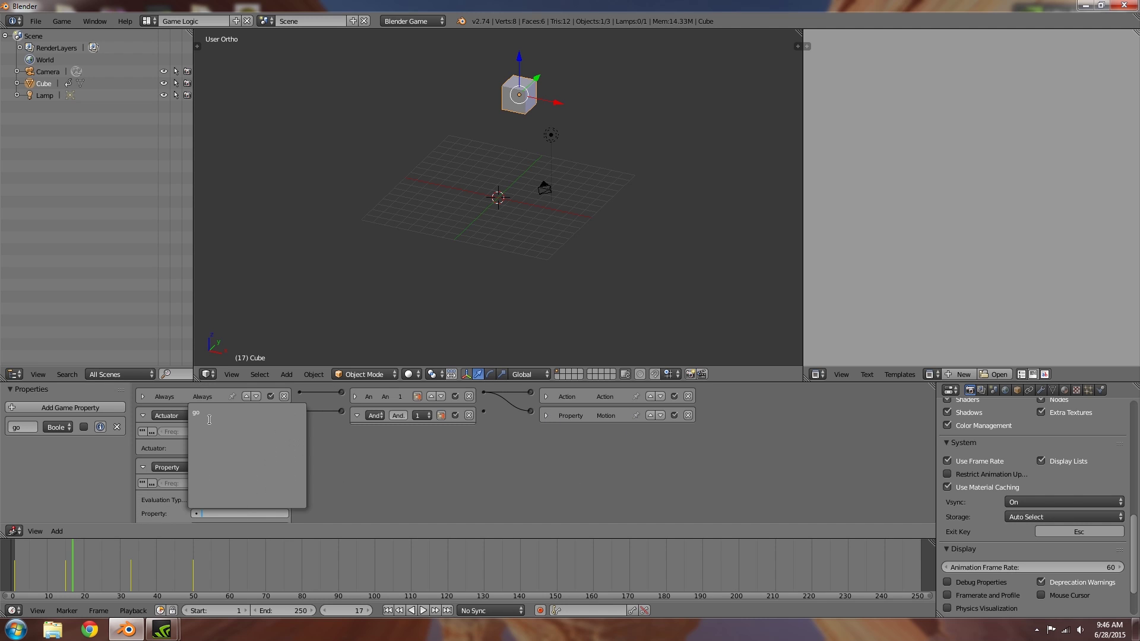
{"action": "left_click", "coordinate": [246, 415]}
{"action": "scroll", "coordinate": [252, 475], "scroll_direction": "down", "scroll_amount": 1}
{"action": "left_click", "coordinate": [257, 503]}
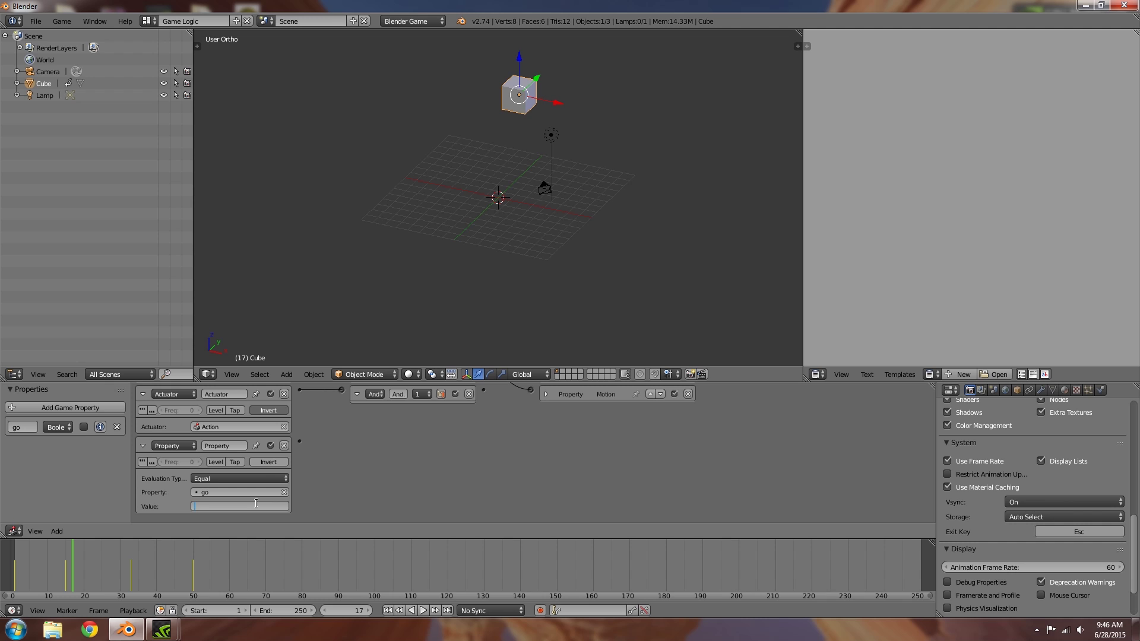
{"action": "type", "text": "True"}
{"action": "key", "text": "Return"}
Expand and collapse the Action actuator to review its settings
{"action": "scroll", "coordinate": [356, 466], "scroll_direction": "down", "scroll_amount": 3, "text": "ctrl"}
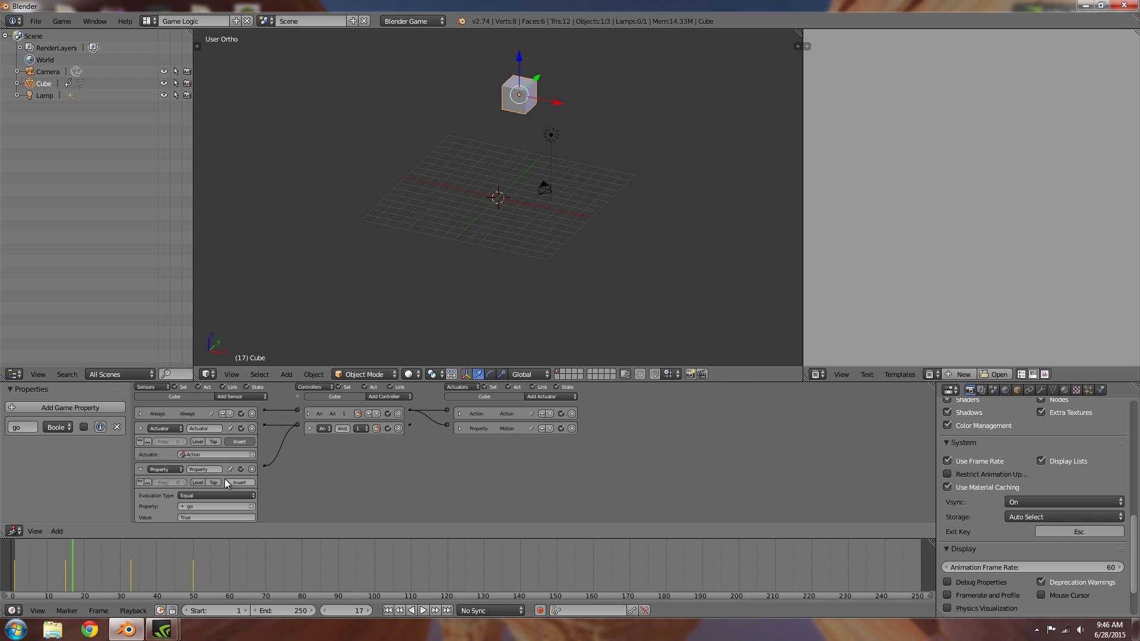
{"action": "left_click", "coordinate": [460, 414]}
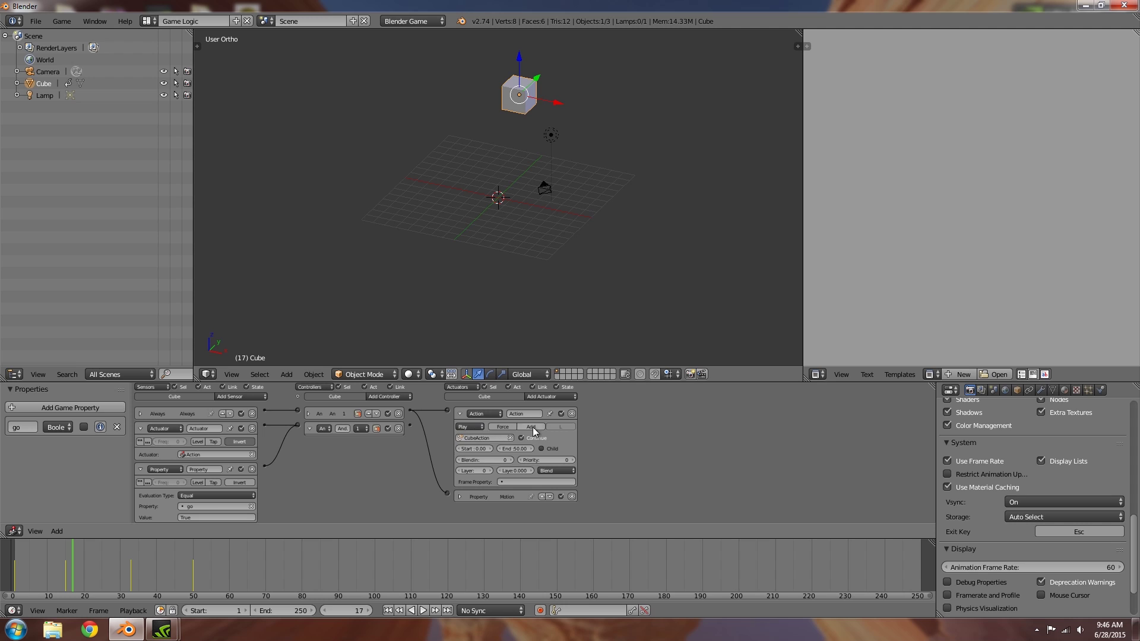
{"action": "left_click", "coordinate": [460, 413]}
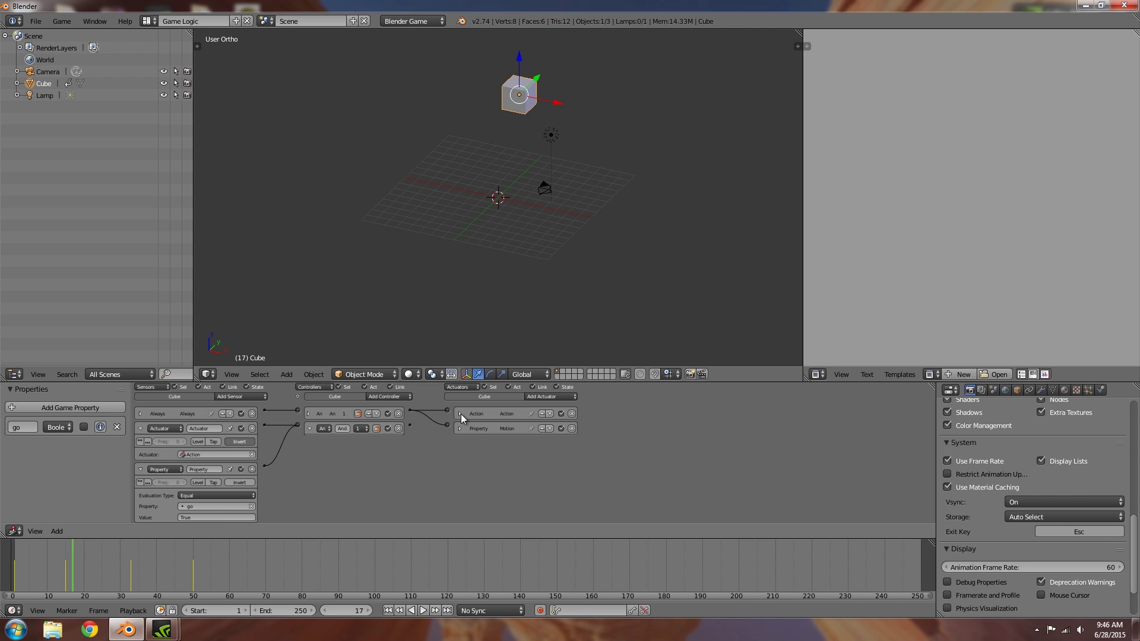
{"action": "scroll", "coordinate": [214, 480], "scroll_direction": "down", "scroll_amount": 1}
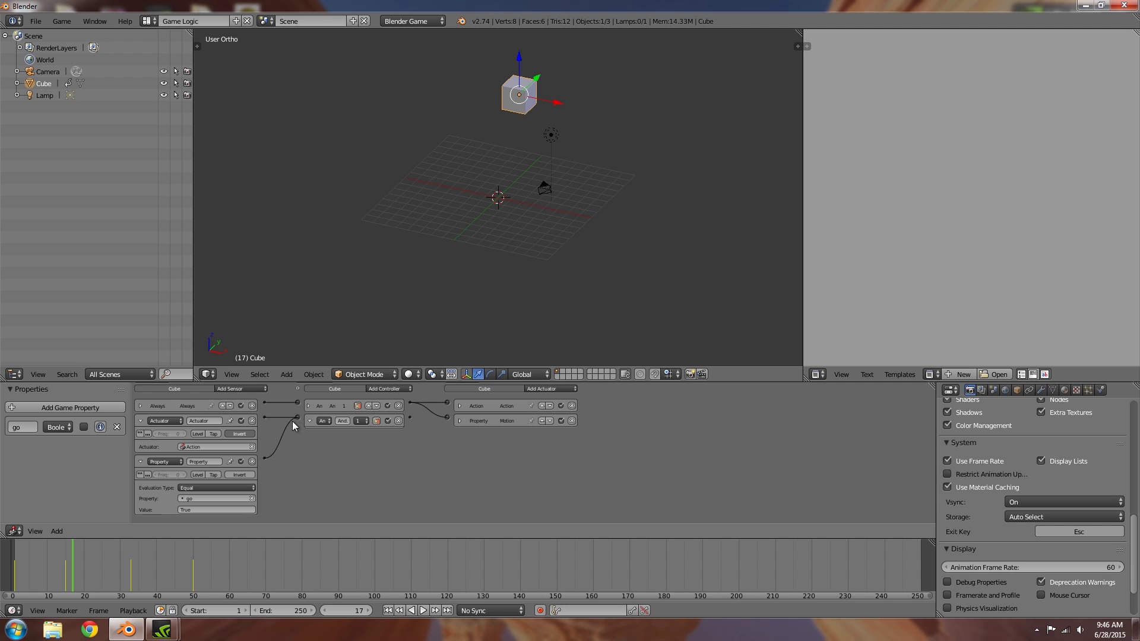
Add an Edit Object actuator to the cube and link it to the And controller
{"action": "left_click", "coordinate": [531, 389]}
{"action": "left_click", "coordinate": [547, 423]}
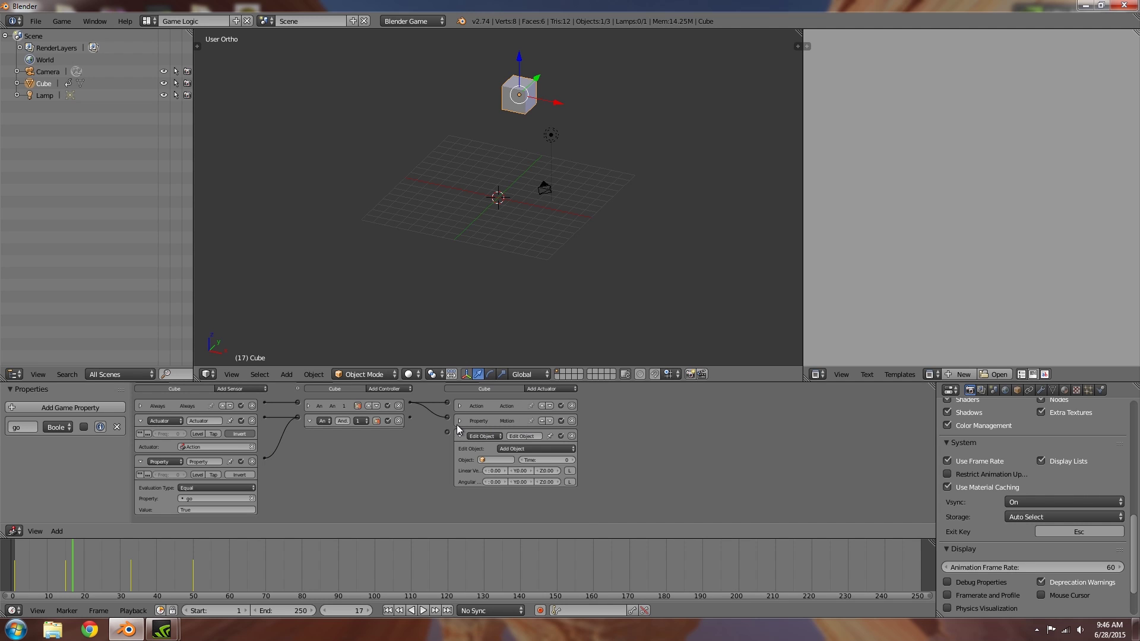
{"action": "left_click_drag", "start_coordinate": [418, 422], "coordinate": [448, 431]}
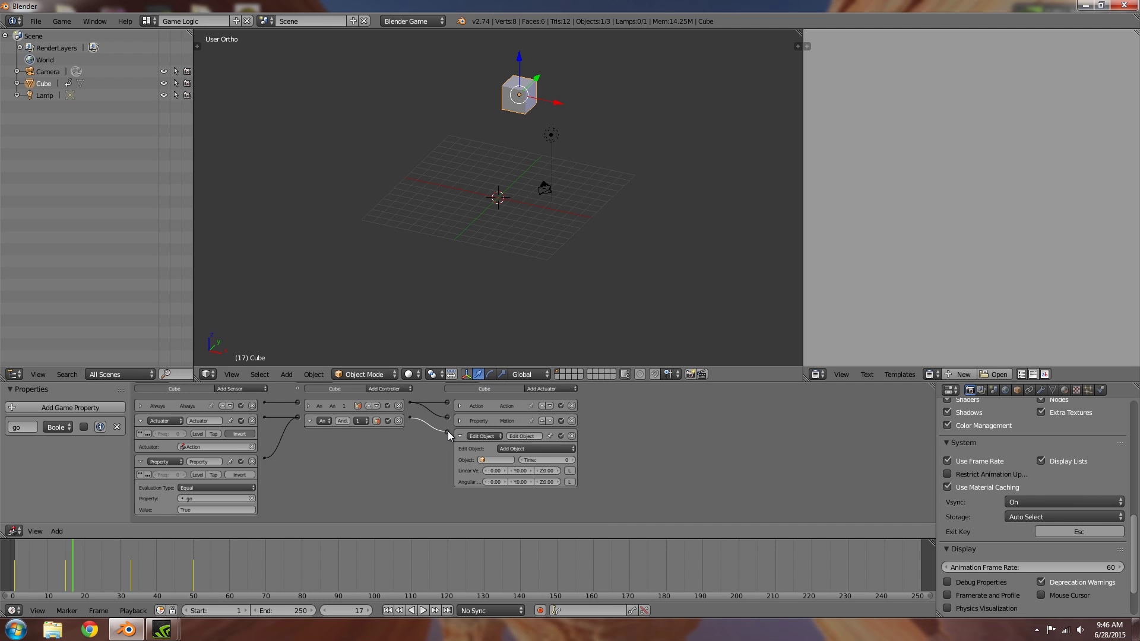
Add a Suzanne monkey mesh on scene layer 2
{"action": "left_click", "coordinate": [565, 375]}
{"action": "key", "text": "shift+a"}
{"action": "mouse_move", "coordinate": [555, 187]}
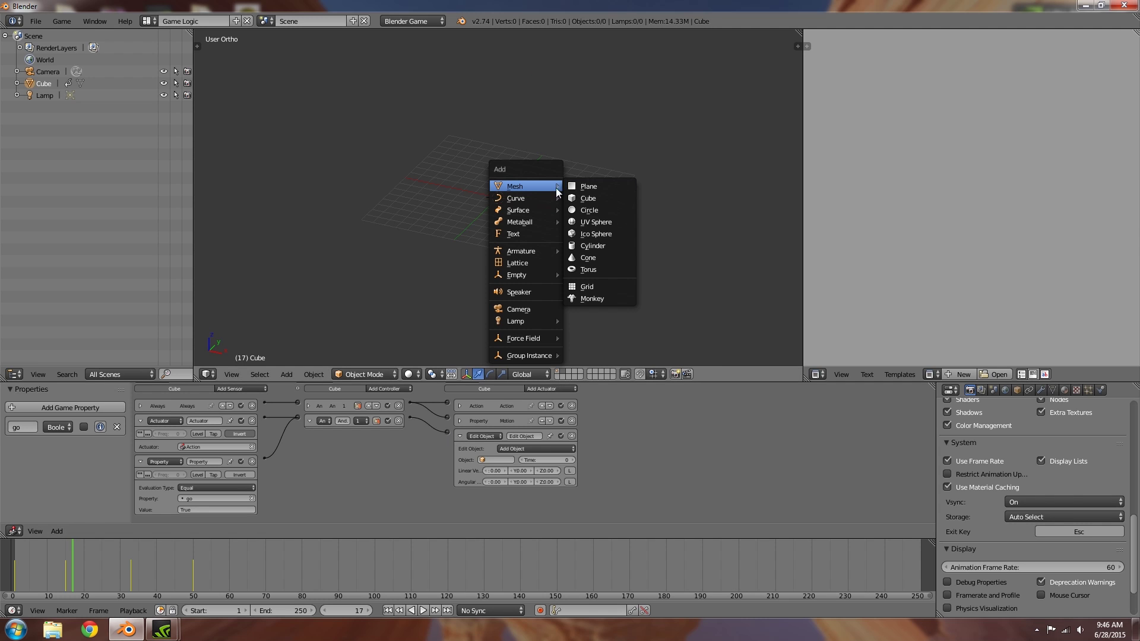
{"action": "left_click", "coordinate": [594, 297]}
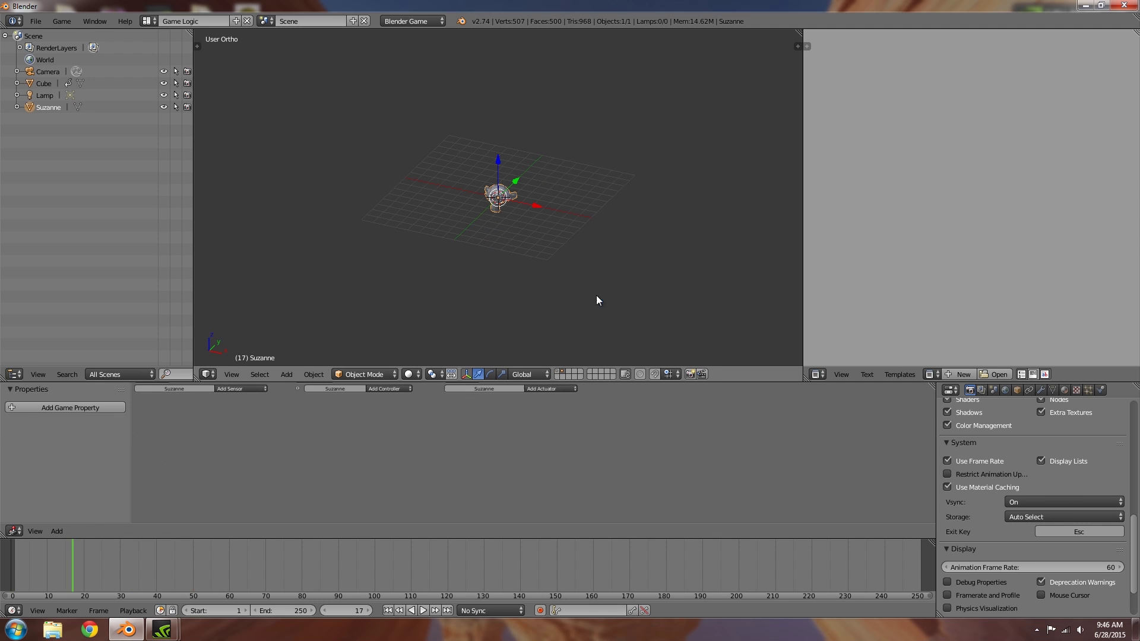
Give Suzanne an Always sensor driving a Motion actuator with Rot Z 2 and Loc Z 0.3
{"action": "left_click", "coordinate": [249, 401]}
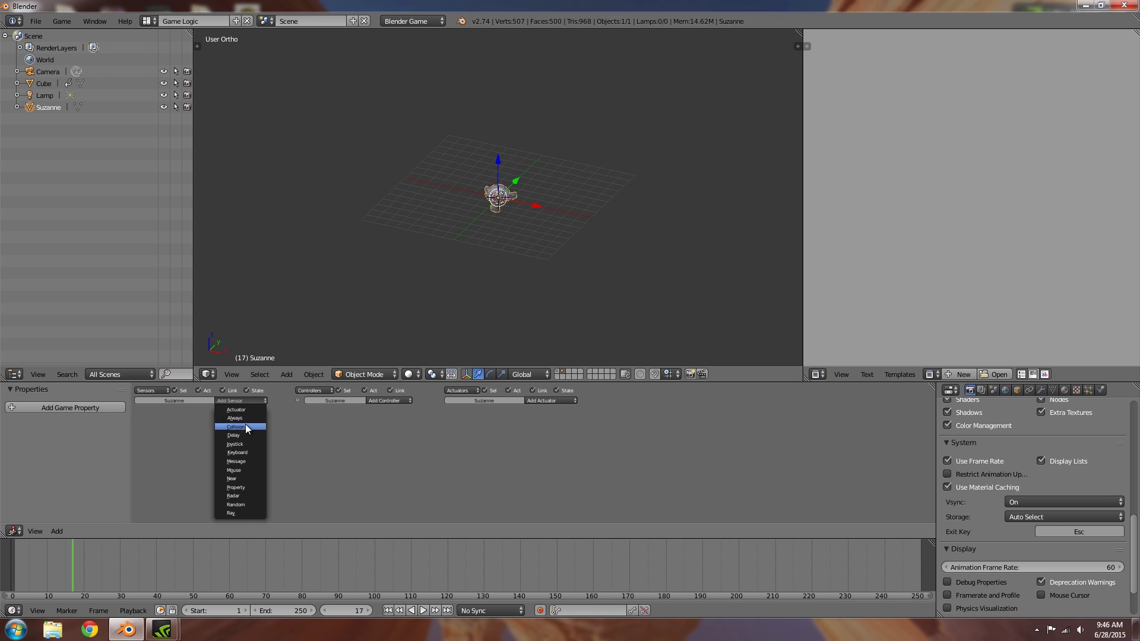
{"action": "left_click", "coordinate": [244, 424]}
{"action": "left_click", "coordinate": [546, 400]}
{"action": "left_click", "coordinate": [525, 415]}
{"action": "left_click_drag", "start_coordinate": [448, 414], "coordinate": [264, 414]}
{"action": "left_click", "coordinate": [547, 453]}
{"action": "type", "text": "2"}
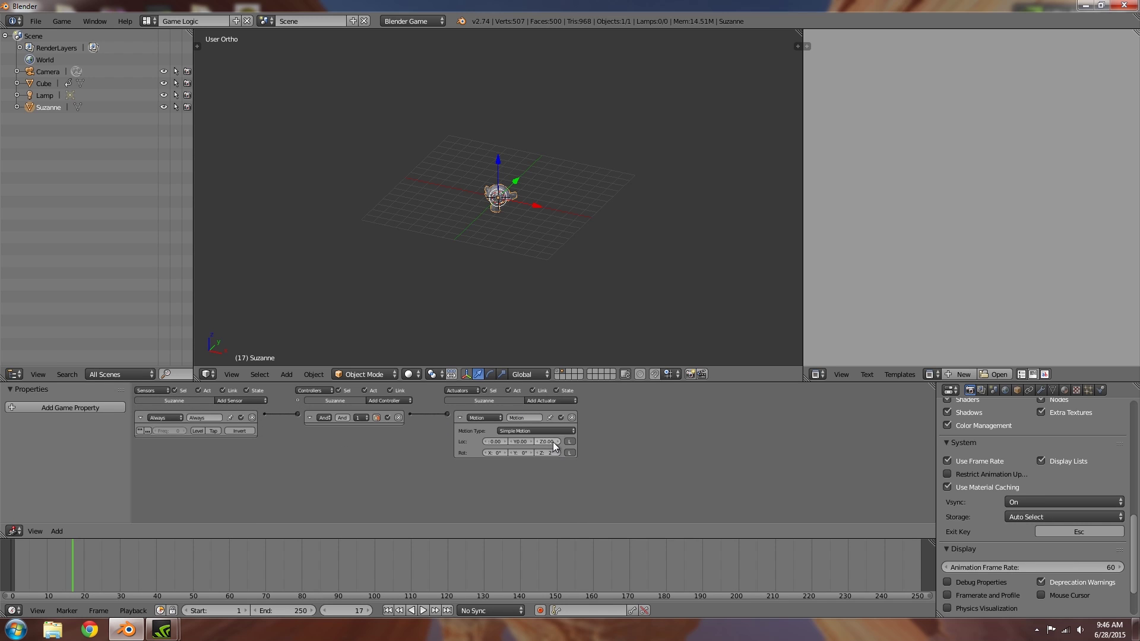
{"action": "key", "text": "Return"}
{"action": "left_click", "coordinate": [546, 442]}
{"action": "type", "text": "0.1"}
{"action": "type", "text": "0.3"}
{"action": "key", "text": "Return"}
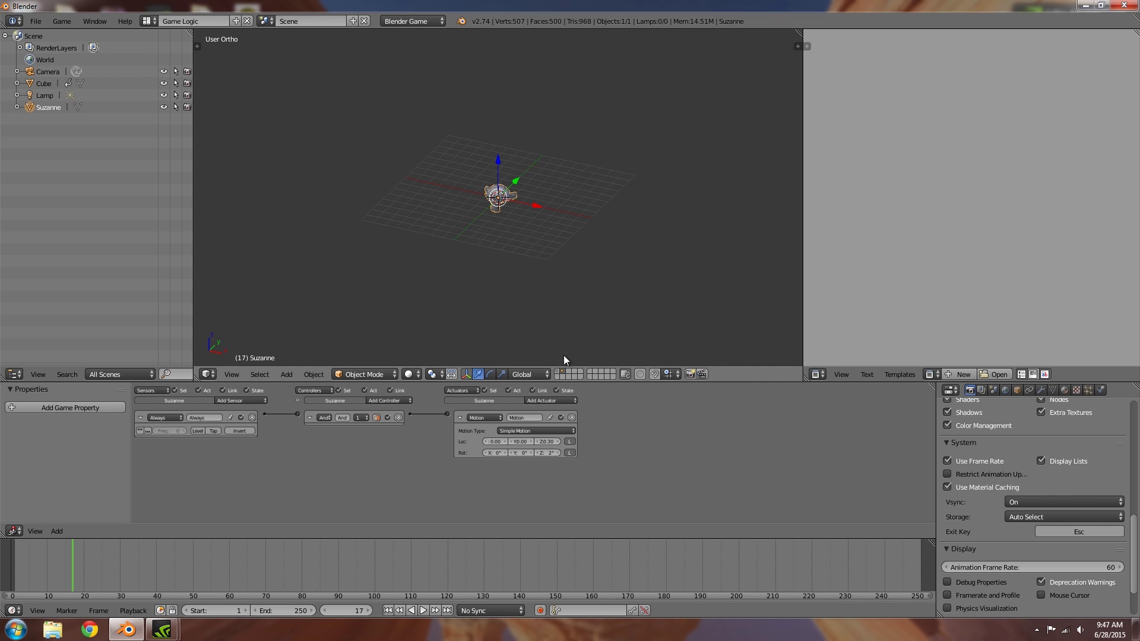
Return to layer 1 and test-run the game once before editing
{"action": "left_click", "coordinate": [558, 372]}
{"action": "middle_click_drag", "start_coordinate": [568, 120], "coordinate": [534, 133]}
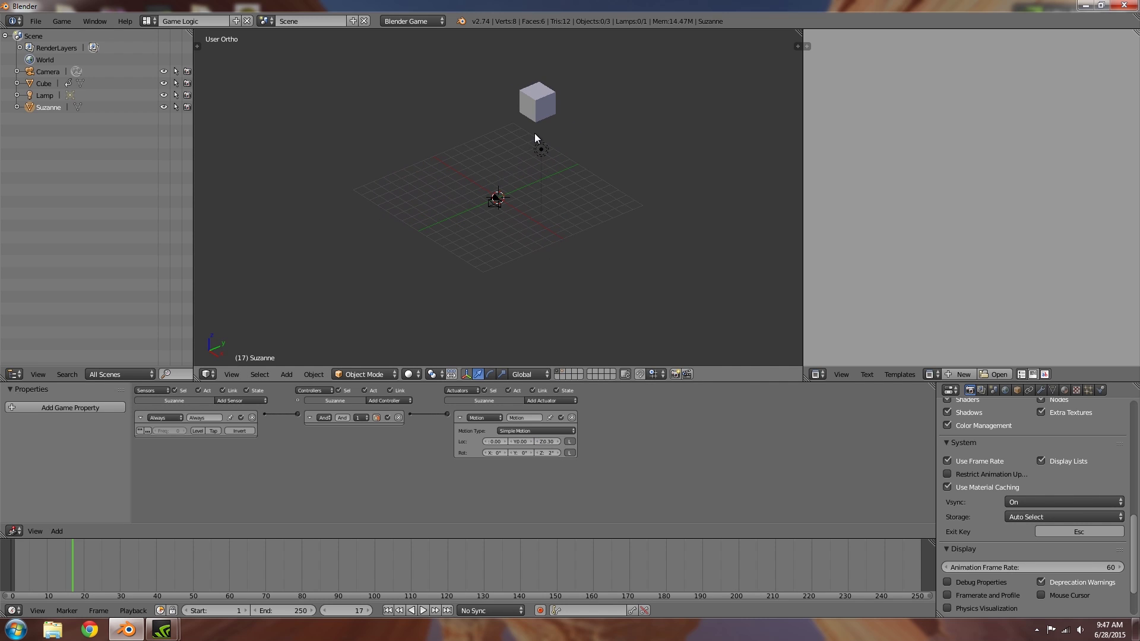
{"action": "key", "text": "p"}
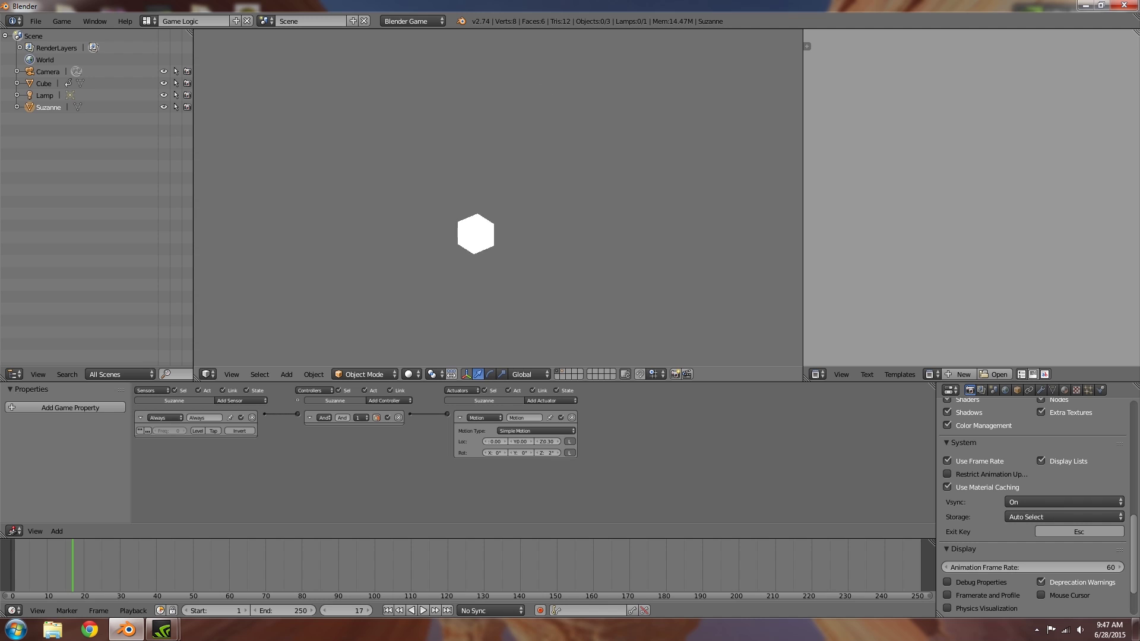
{"action": "key", "text": "Escape"}
Set the Cube's Edit Object actuator to add Suzanne instead of Lamp
{"action": "right_click", "coordinate": [537, 101]}
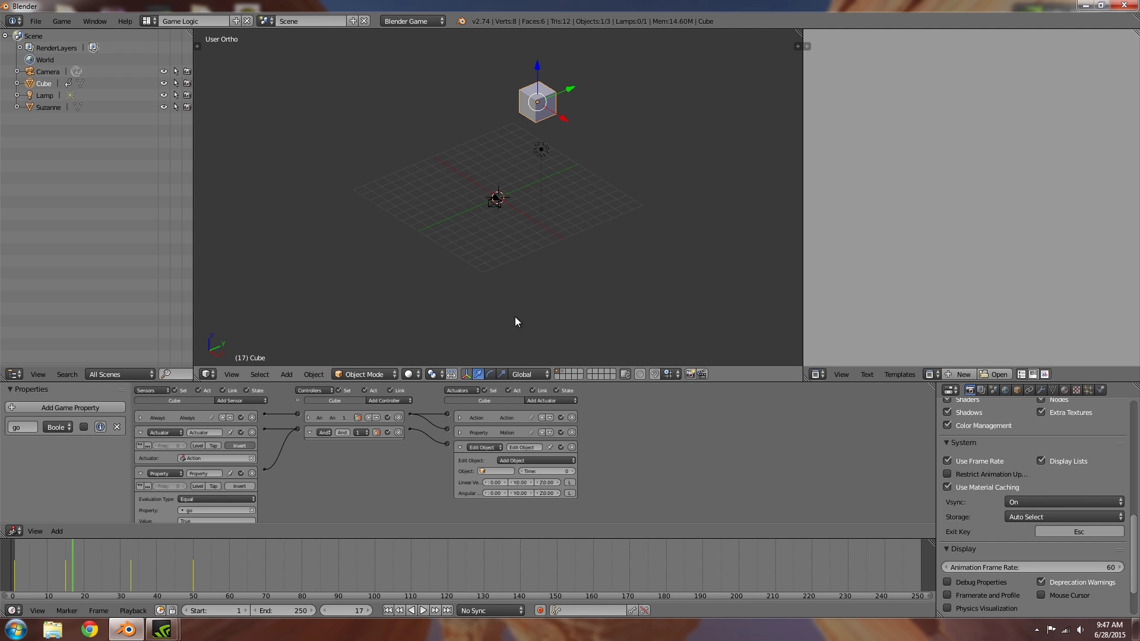
{"action": "left_click", "coordinate": [496, 471]}
{"action": "left_click", "coordinate": [485, 498]}
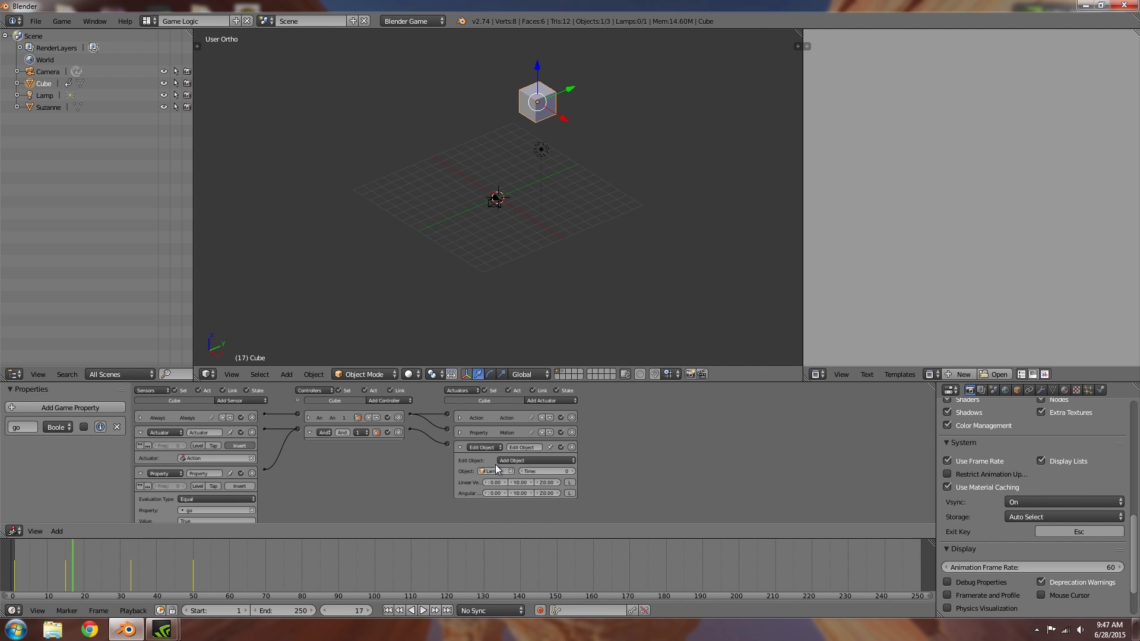
{"action": "left_click", "coordinate": [496, 471]}
{"action": "left_click", "coordinate": [496, 505]}
Collapse the Property and Actuator logic bricks, then run the game to check the spawning Suzanne
{"action": "left_click", "coordinate": [139, 473]}
{"action": "left_click", "coordinate": [141, 432]}
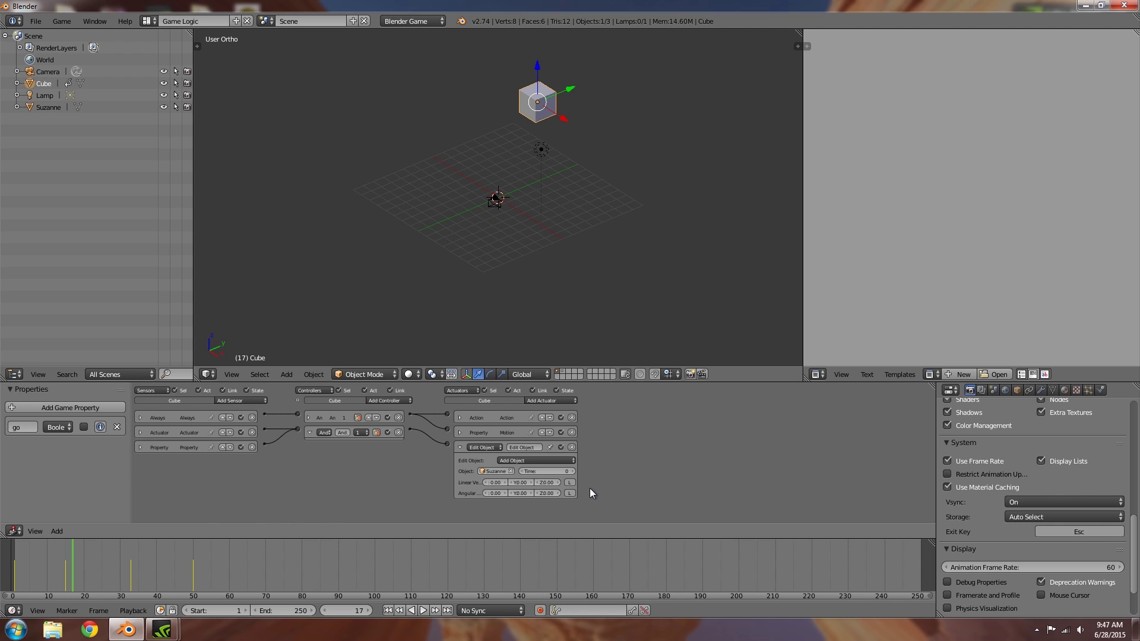
{"action": "key", "text": "p"}
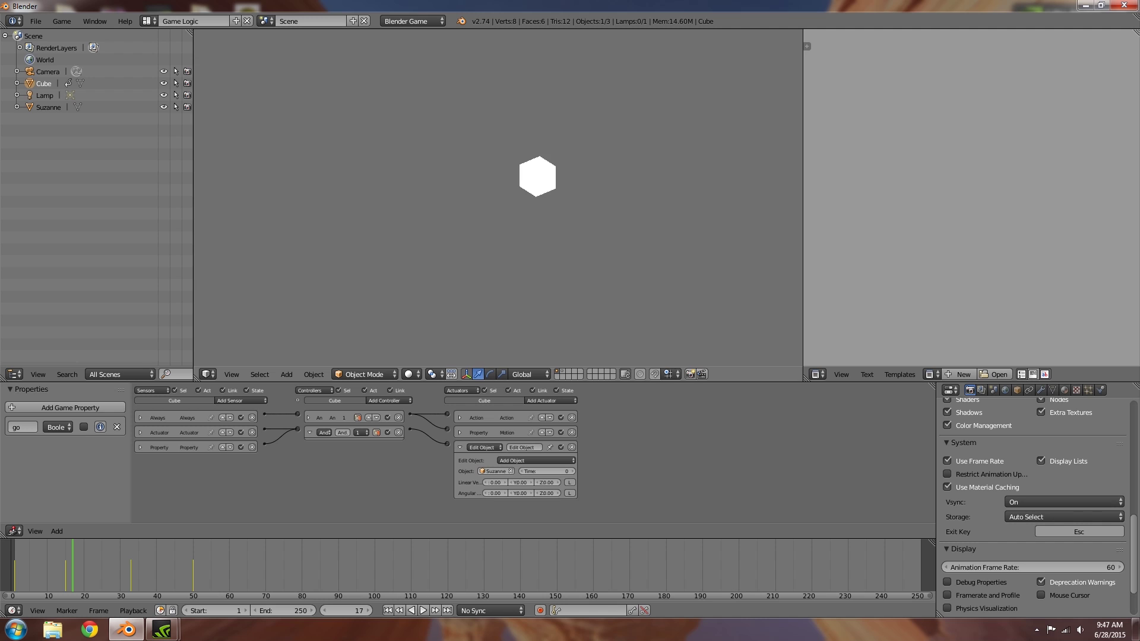
{"action": "key", "text": "Escape"}
{"action": "key", "text": "p"}
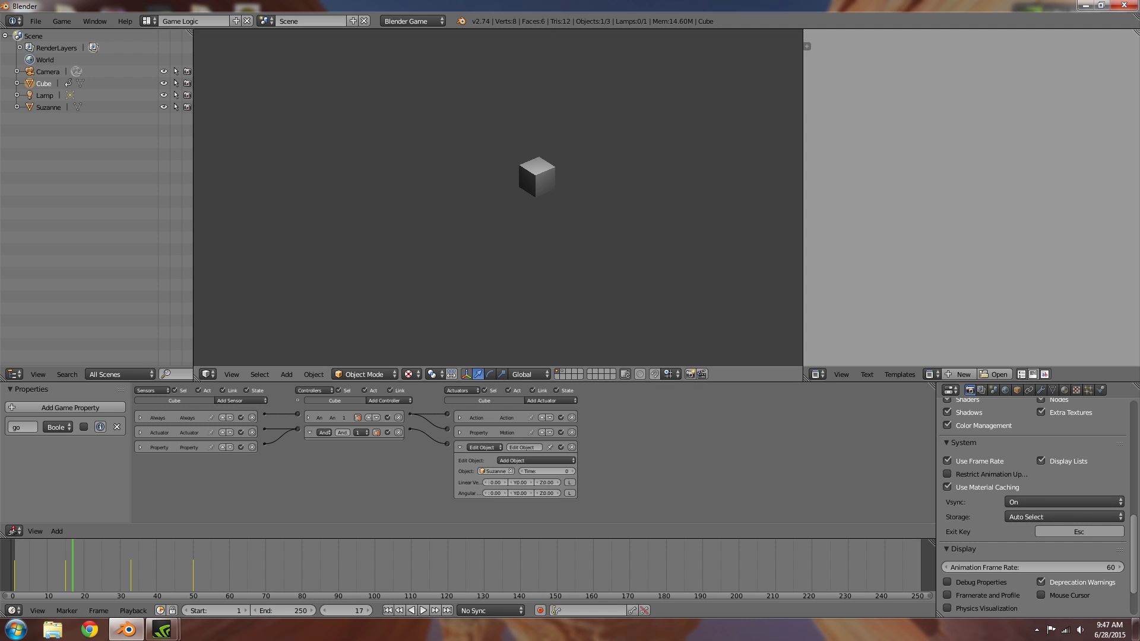
Quit the game, then switch the go property to Integer and back to Boolean
{"action": "key", "text": "Escape"}
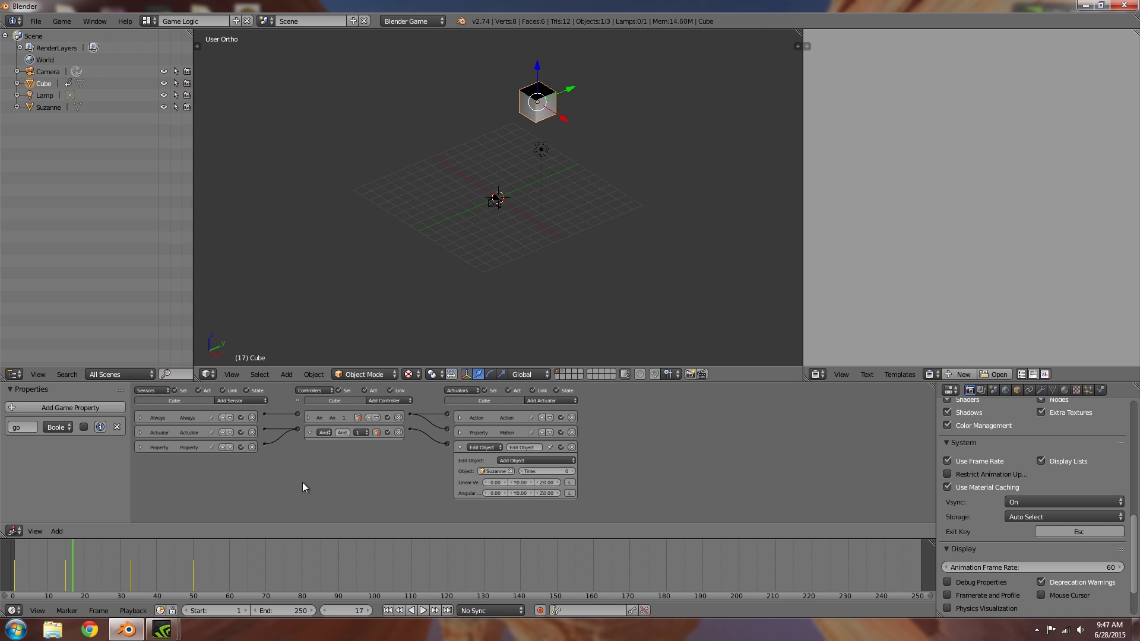
{"action": "left_click", "coordinate": [52, 426]}
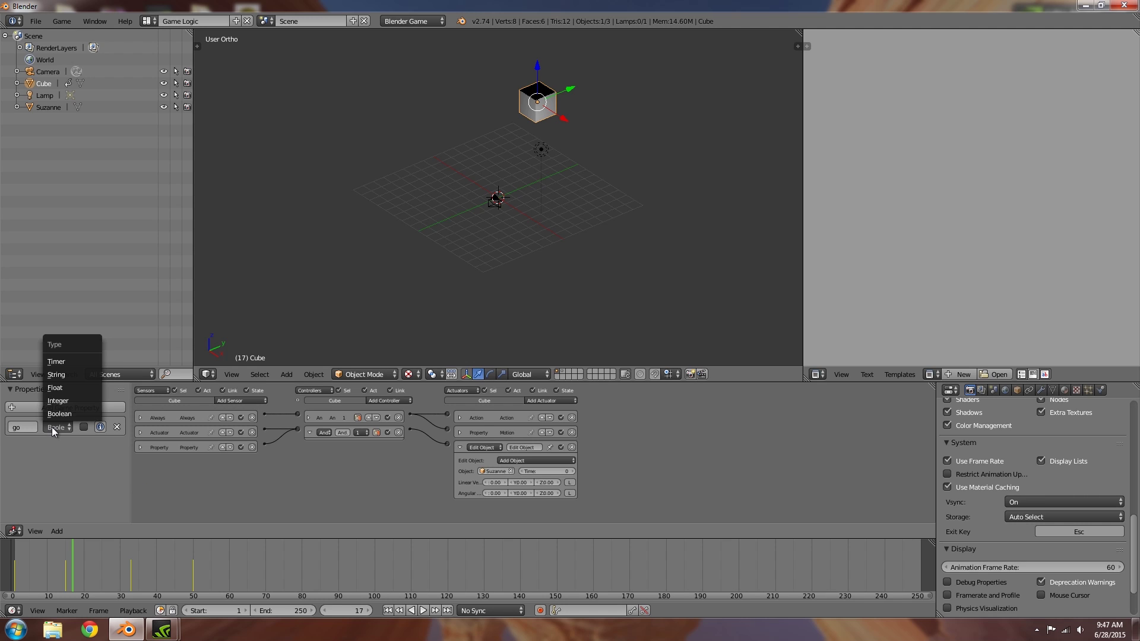
{"action": "left_click", "coordinate": [67, 400]}
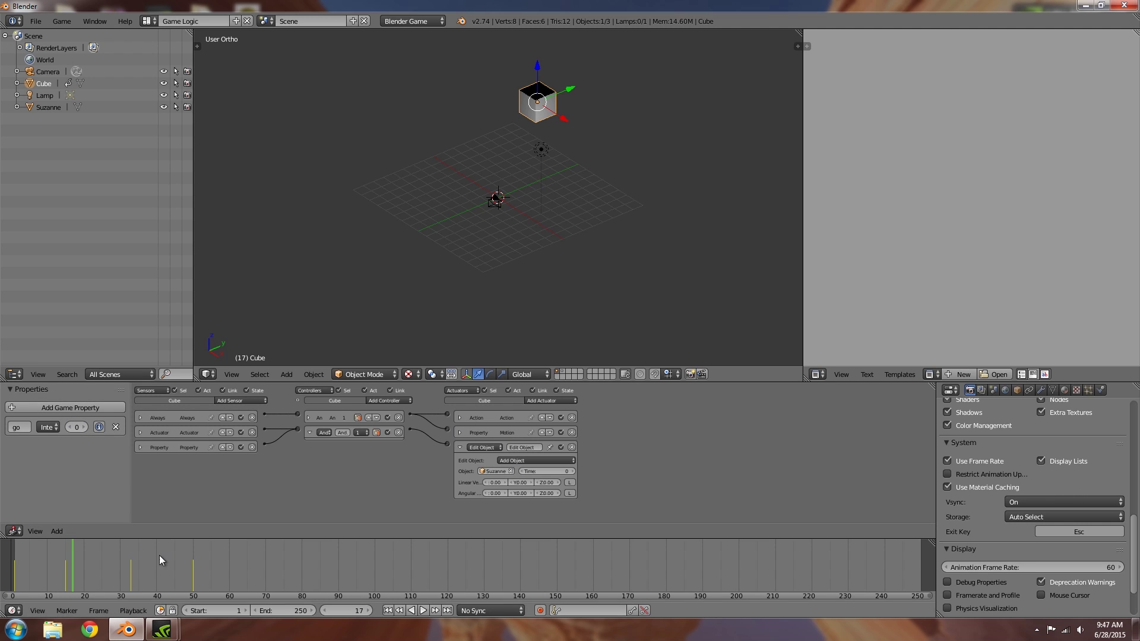
{"action": "left_click", "coordinate": [57, 425]}
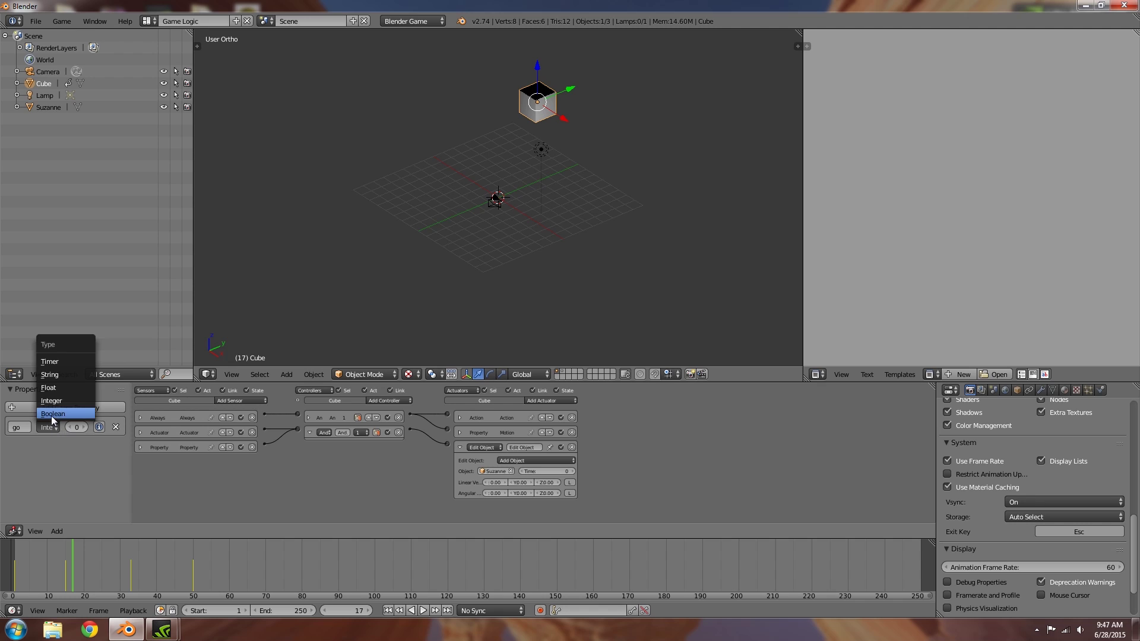
{"action": "left_click", "coordinate": [51, 416]}
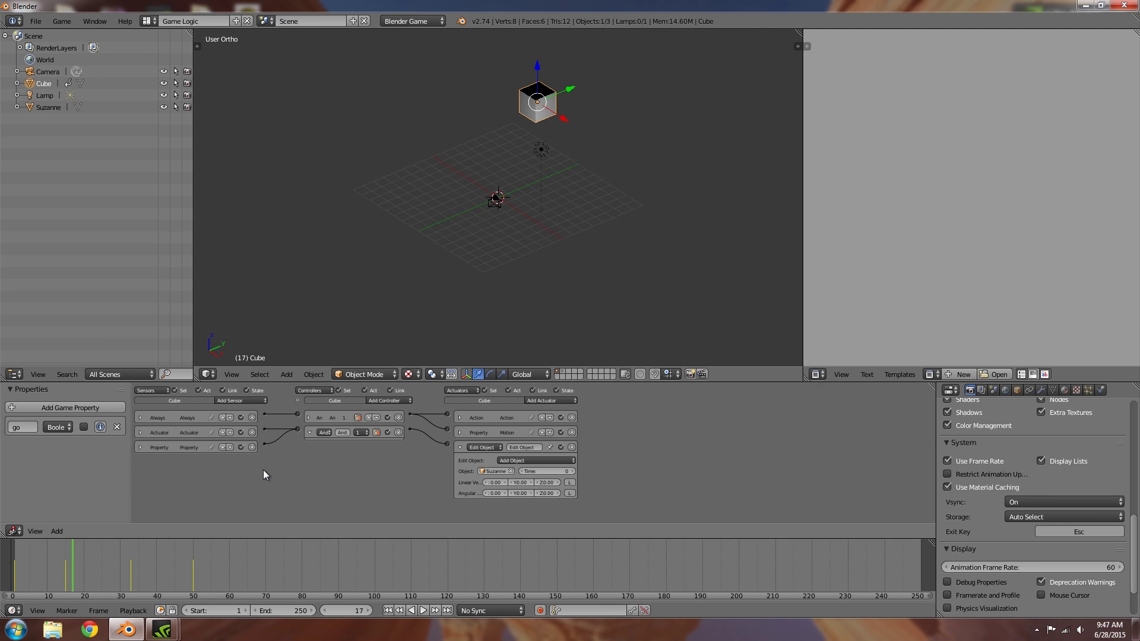